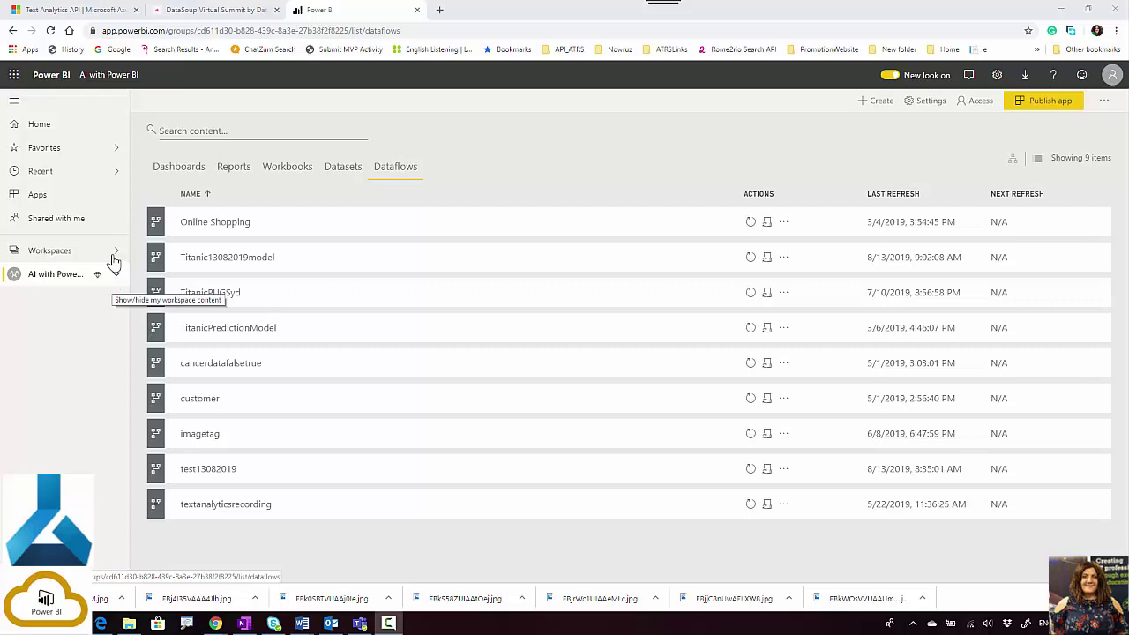
- Open the AI with Power BI workspace from Workspaces and list its nine dataflows
left_click(112, 253)
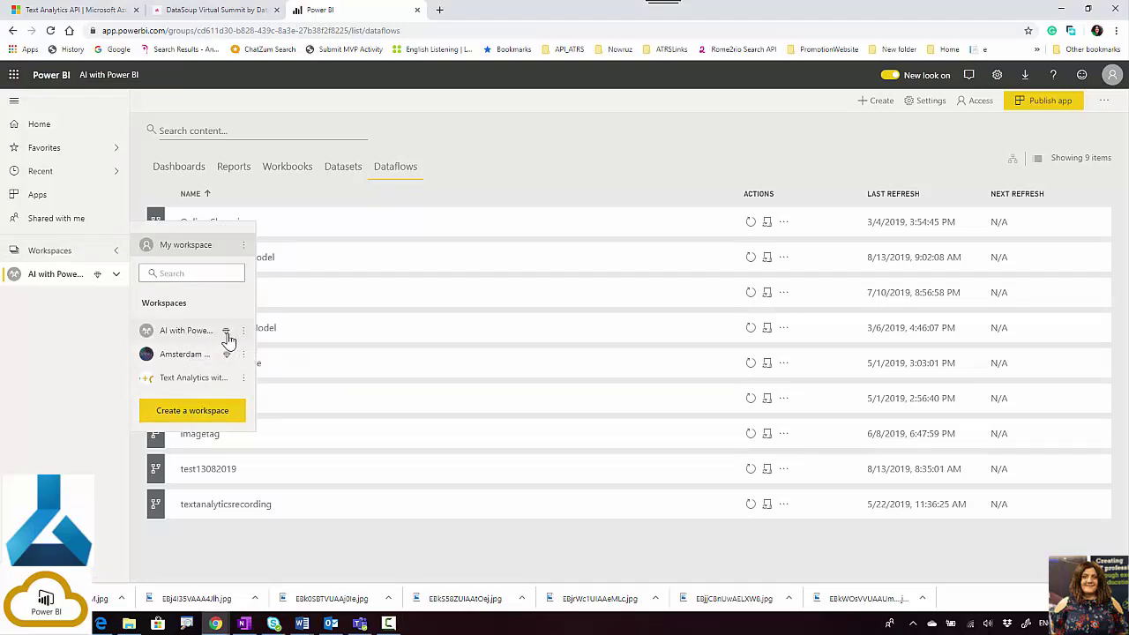
left_click(168, 334)
left_click(395, 173)
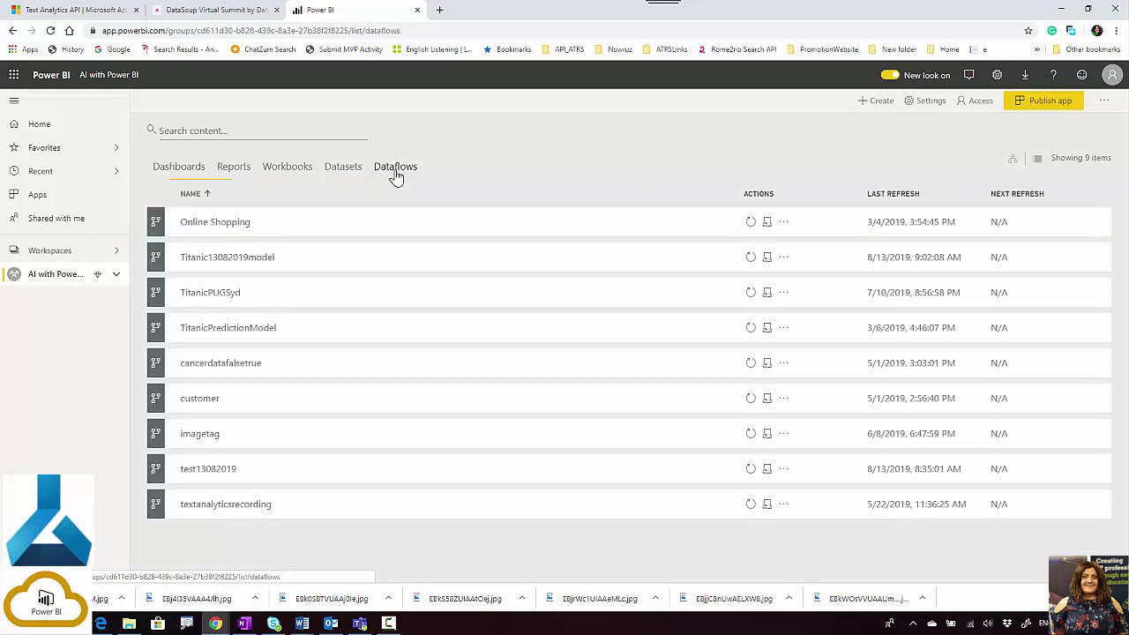
- Start a new dataflow via Create > Dataflow and choose Add new entities
left_click(882, 103)
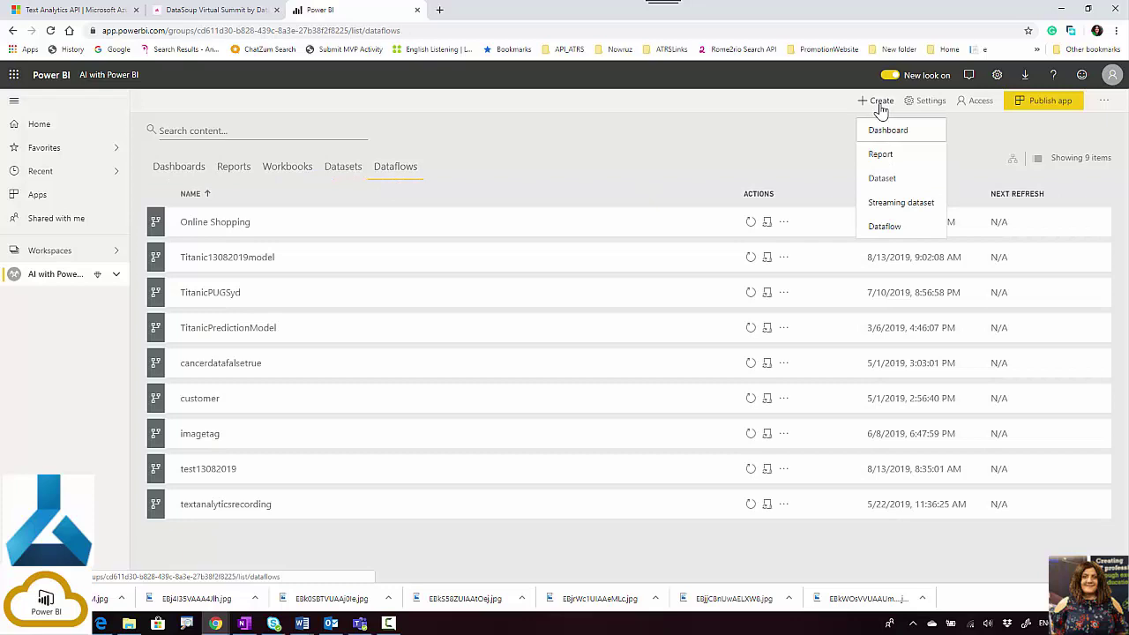
left_click(910, 230)
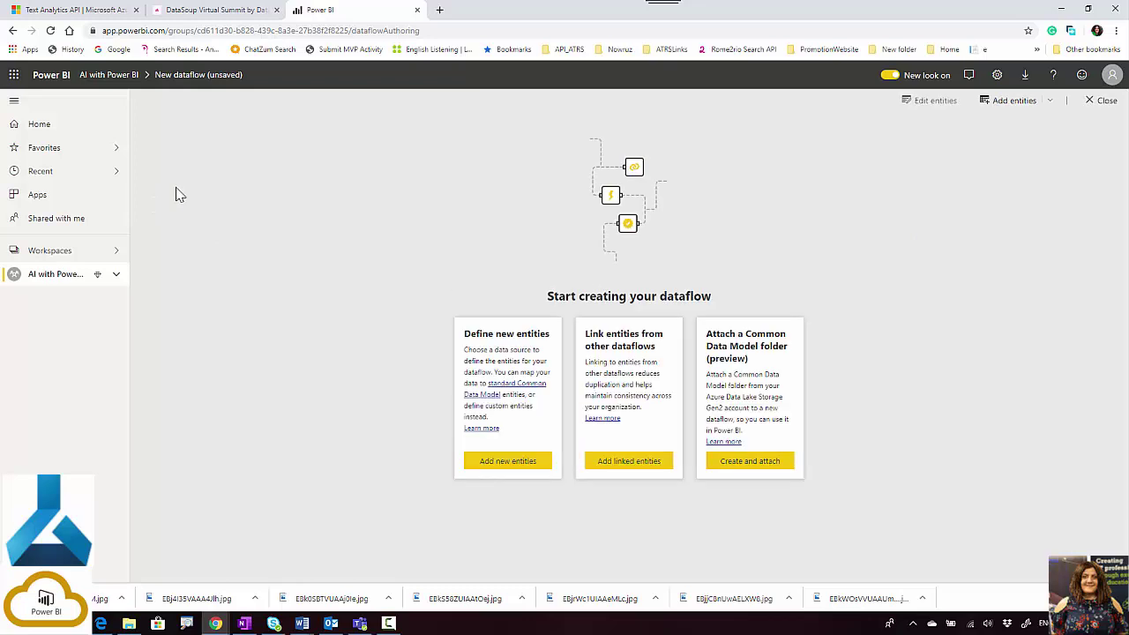
left_click(493, 462)
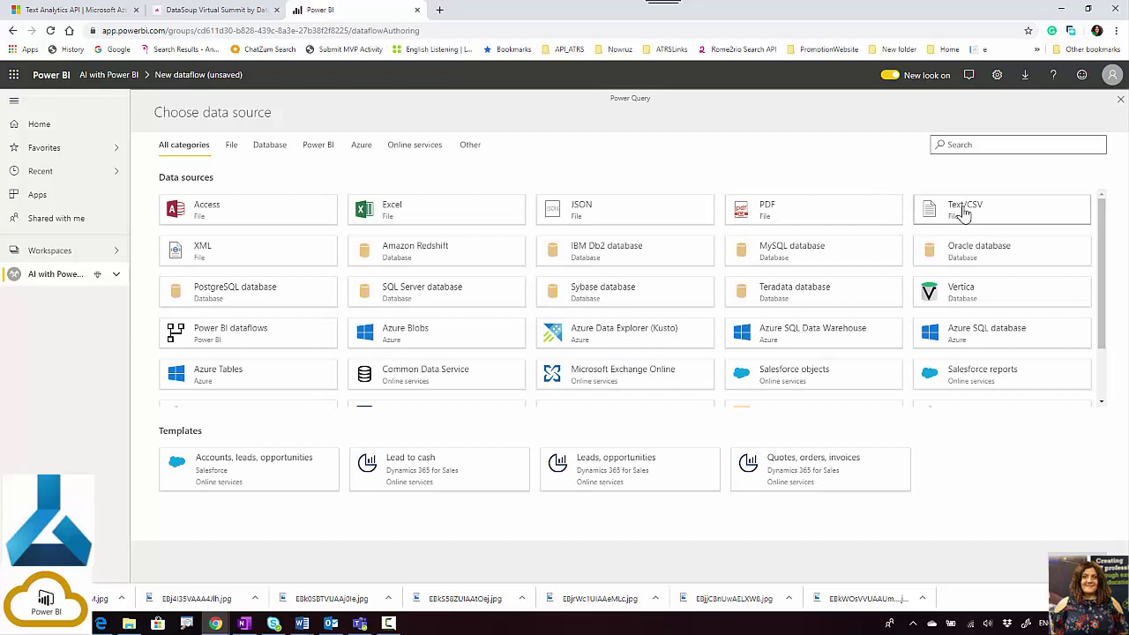
- Choose Text/CSV as the source and paste the Titanic data file's URL
left_click(965, 212)
left_click(448, 181)
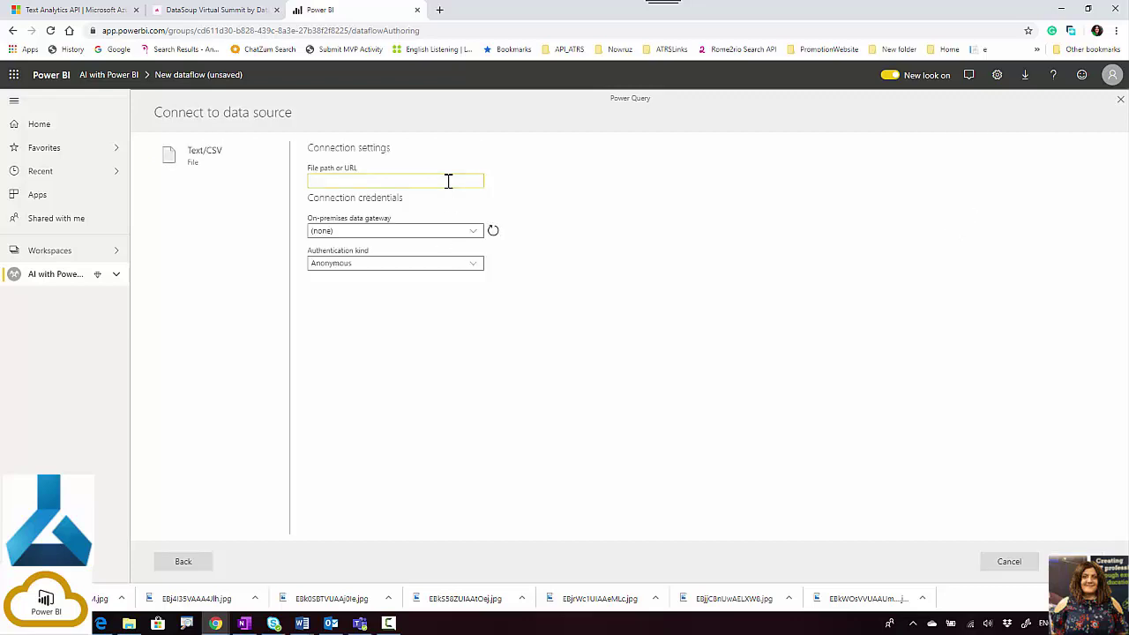
key("ctrl+v")
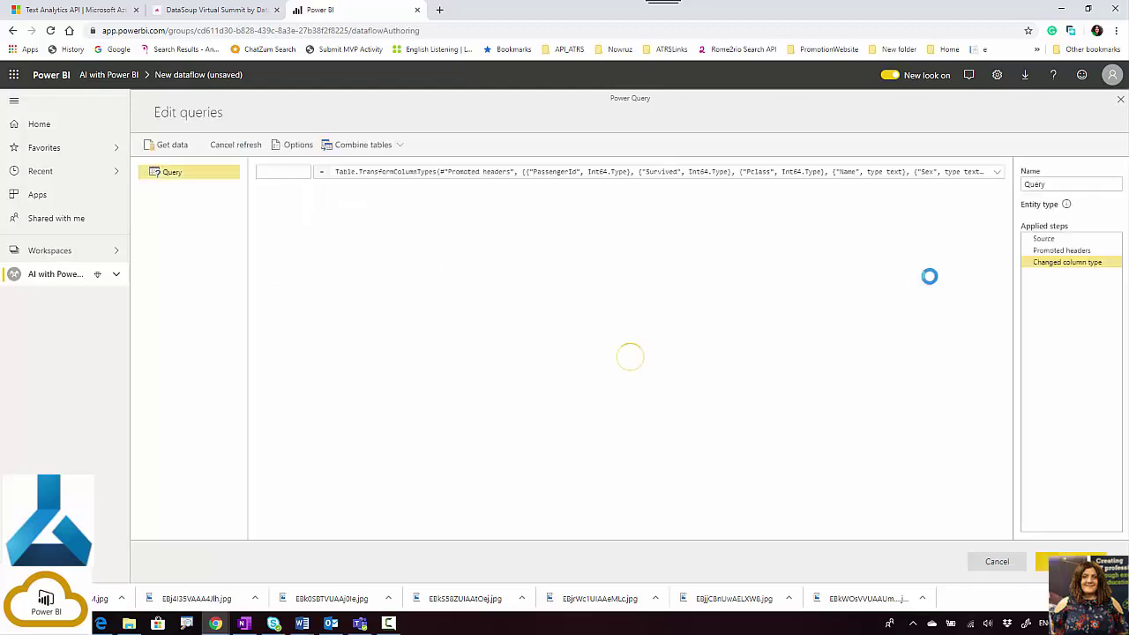
- Rename the query to Tanicfeatureslection and save and close it
double_click(1054, 183)
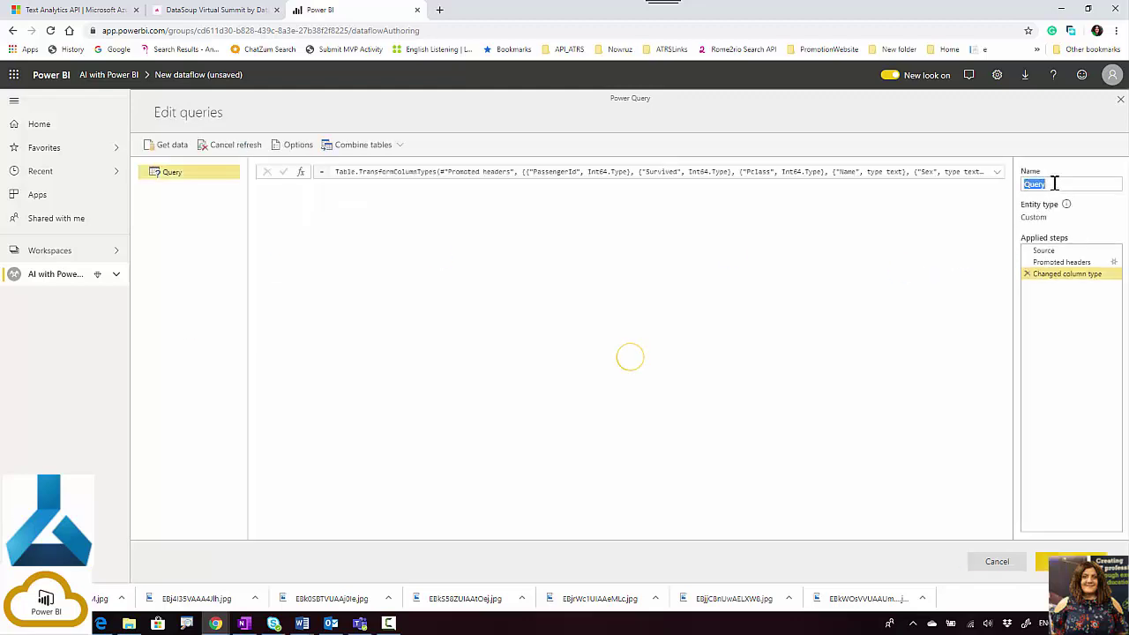
type("Titanic")
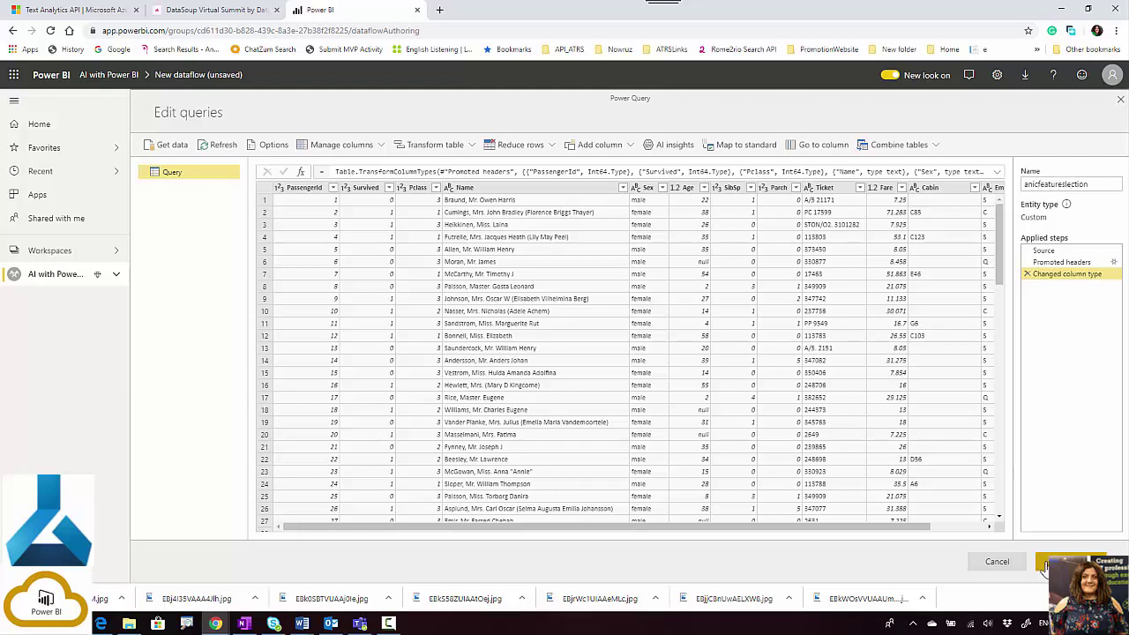
left_click(1021, 184)
type("a")
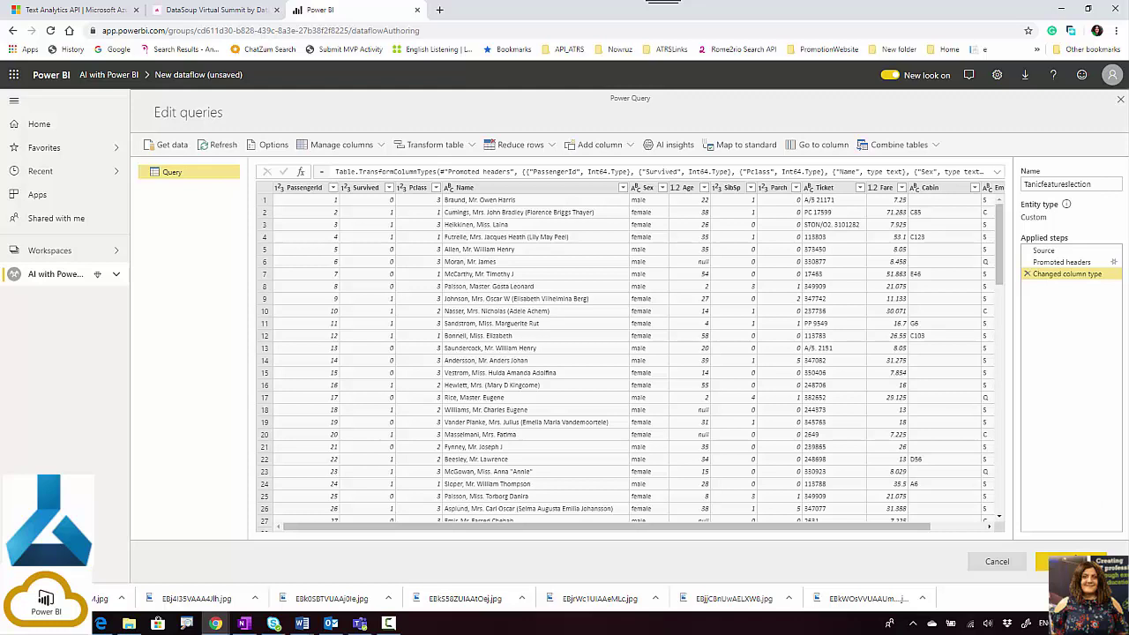
left_click(1070, 563)
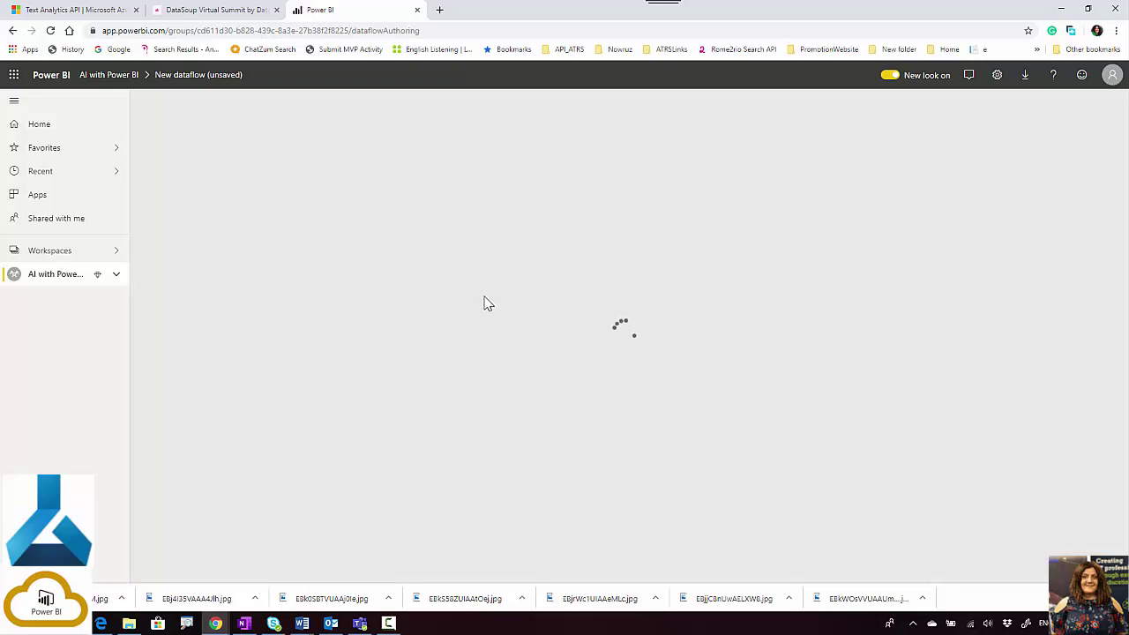
- Save the dataflow as Titanicfeatureselection and refresh its data now
left_click(582, 284)
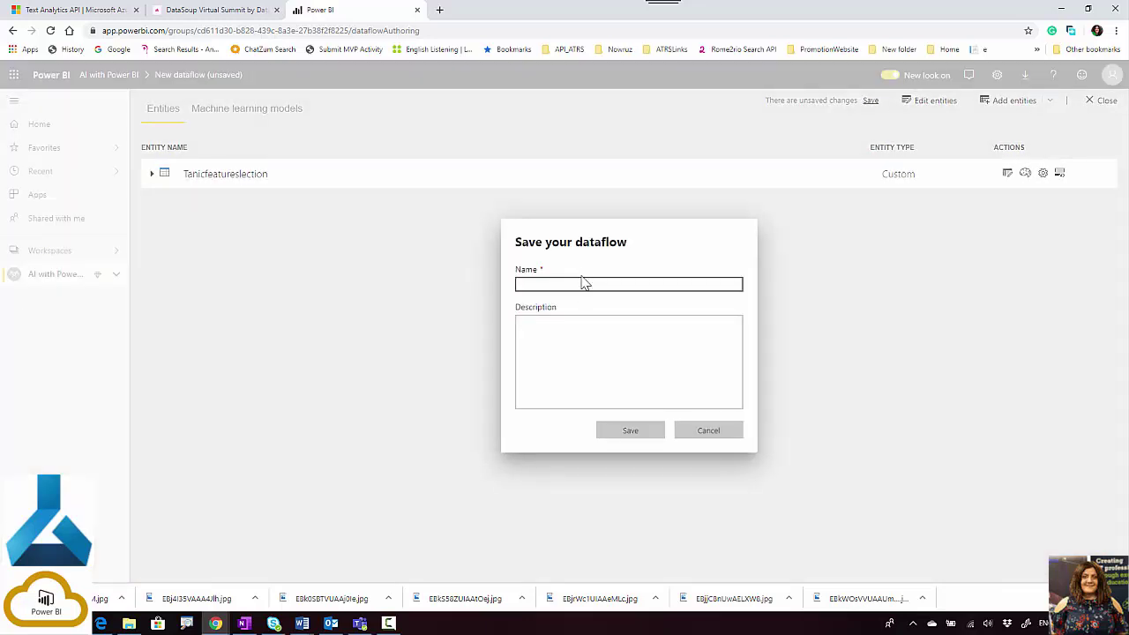
type("Titan")
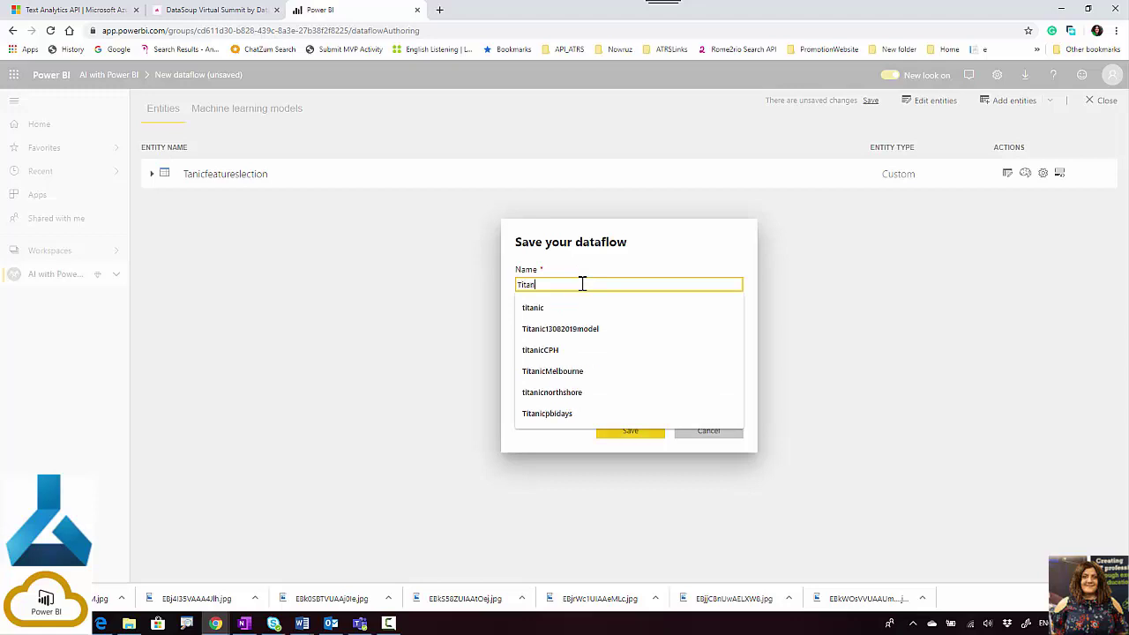
type("icfeatureselec")
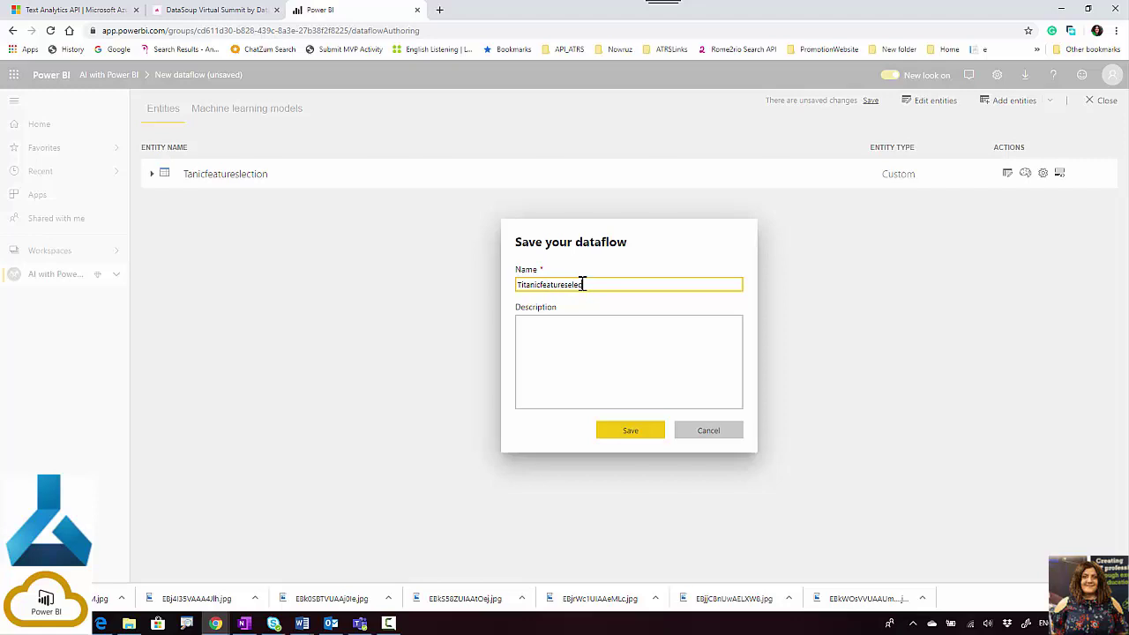
left_click(617, 441)
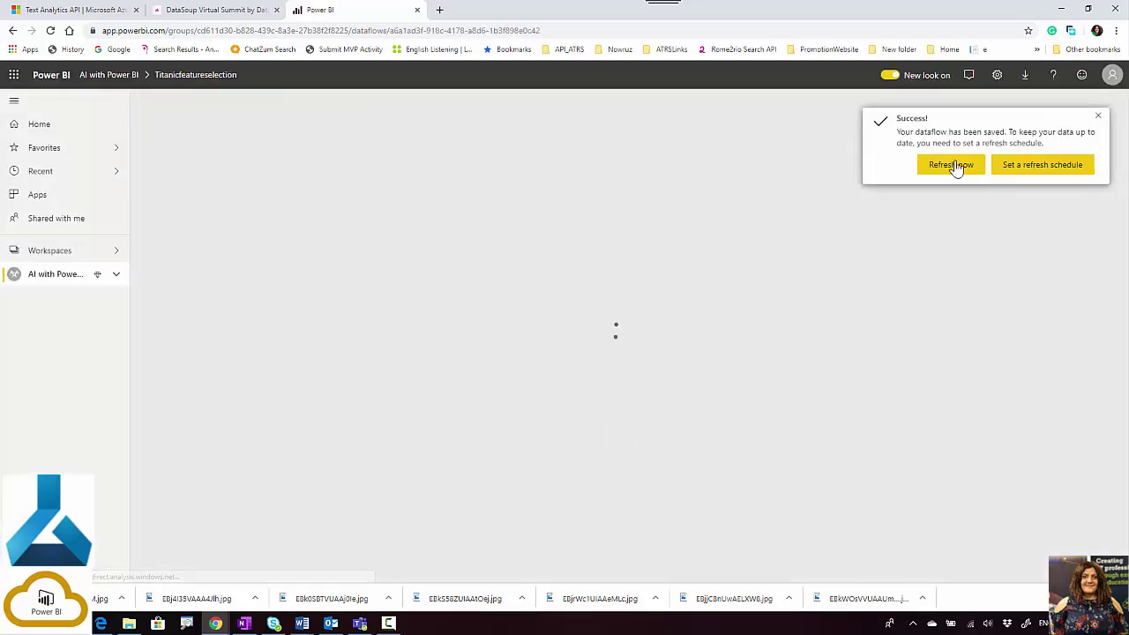
left_click(955, 166)
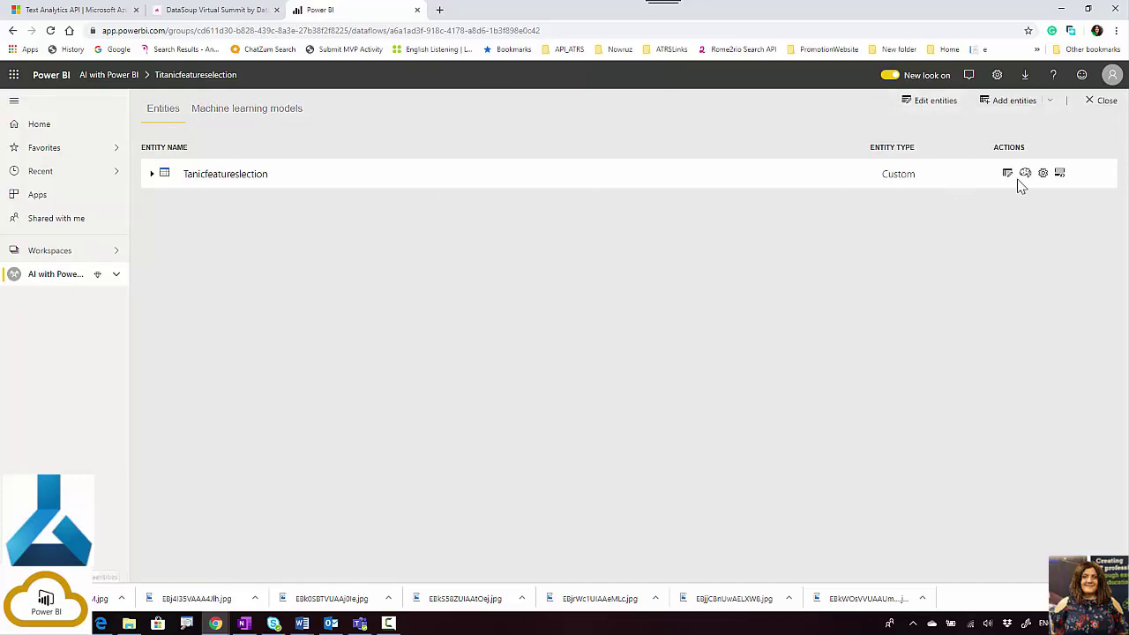
- Add a machine learning model on the Tanicfeatureslection entity with Survived as the historical outcome field
left_click(1025, 176)
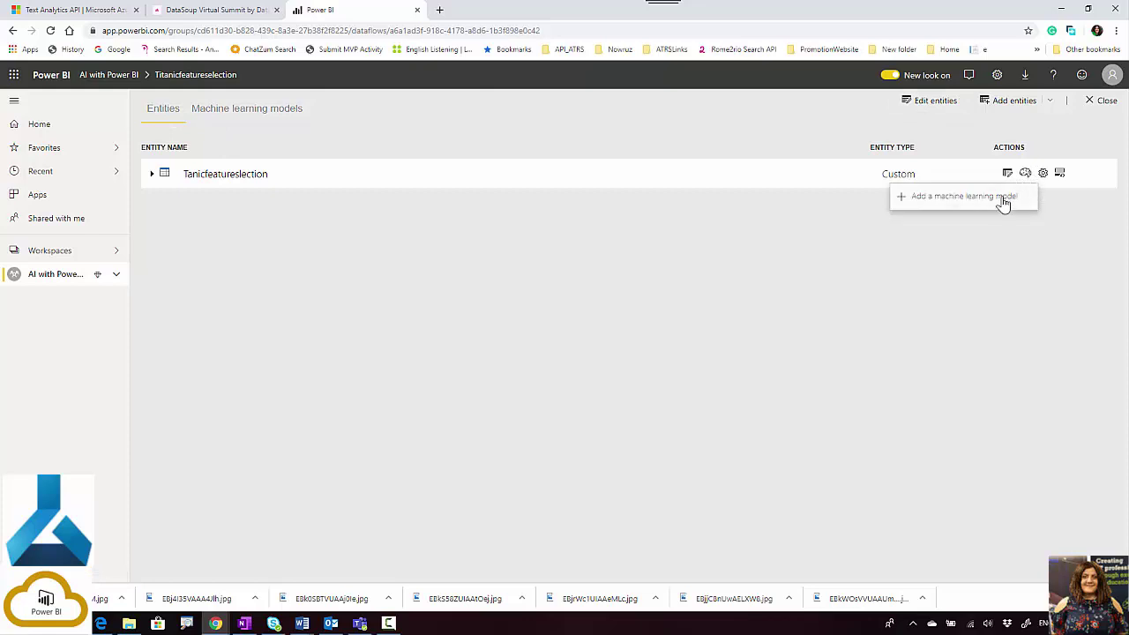
left_click(964, 196)
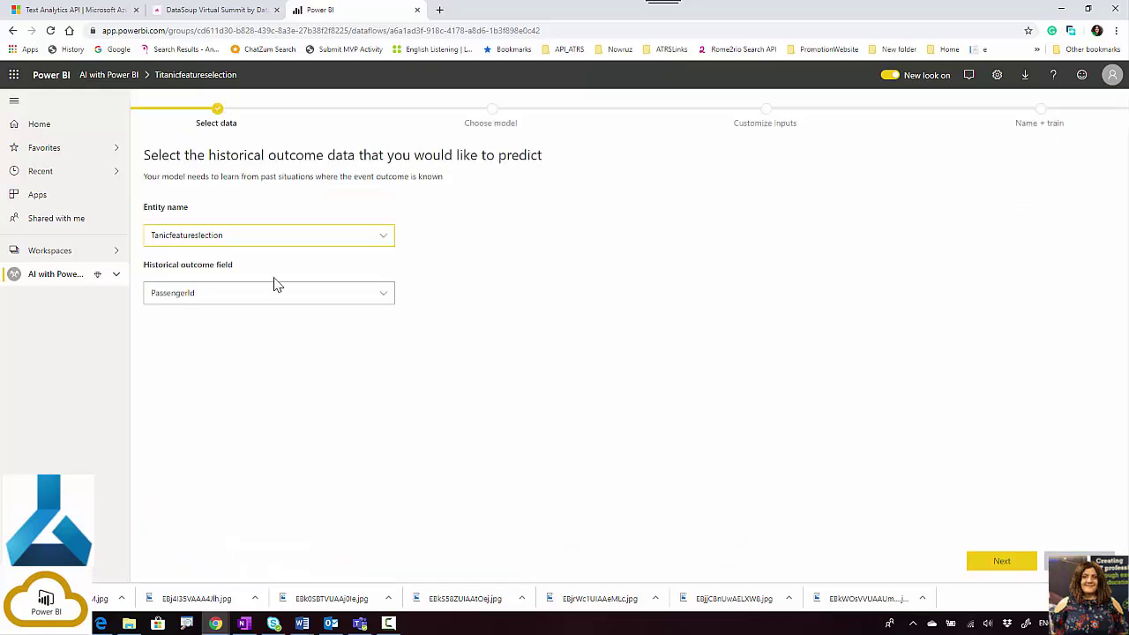
left_click(273, 240)
left_click(272, 256)
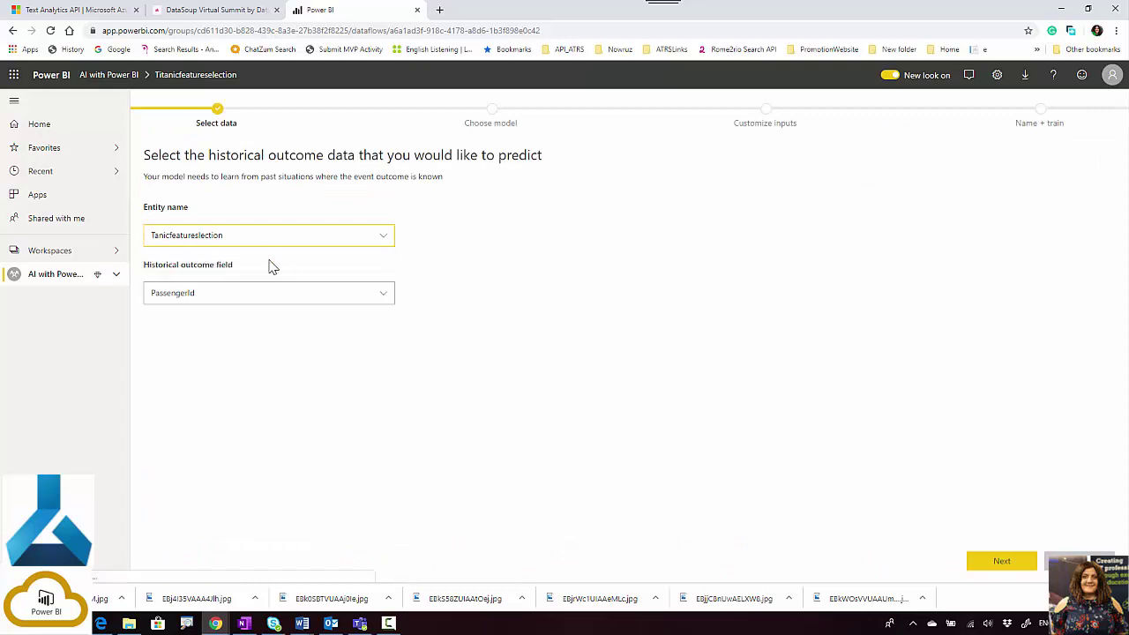
left_click(250, 293)
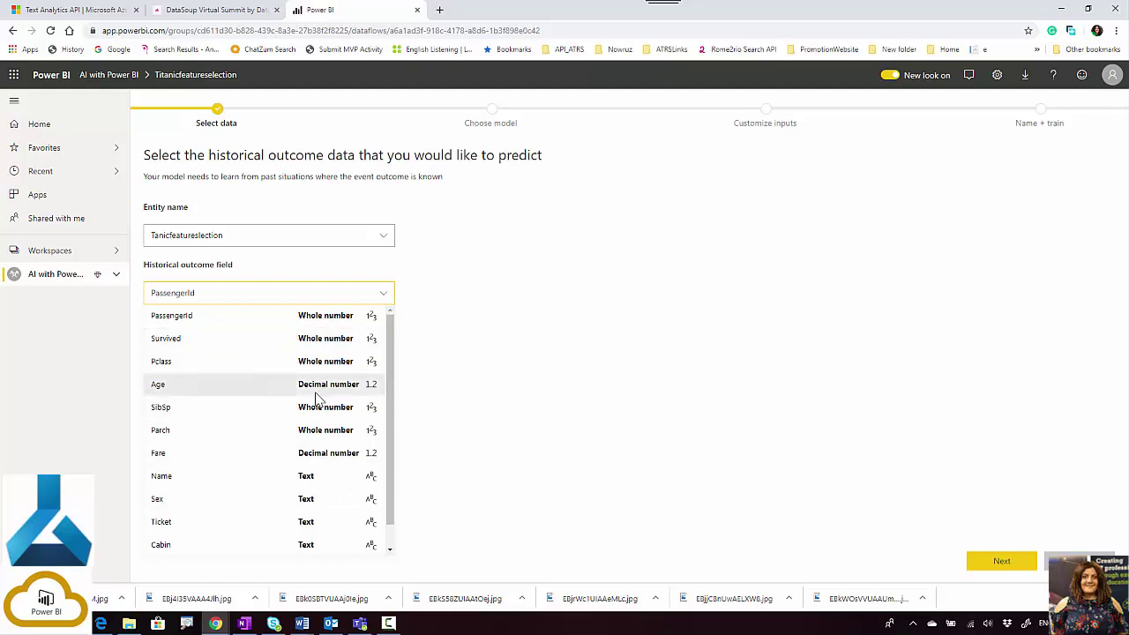
scroll(336, 548, "down", 1)
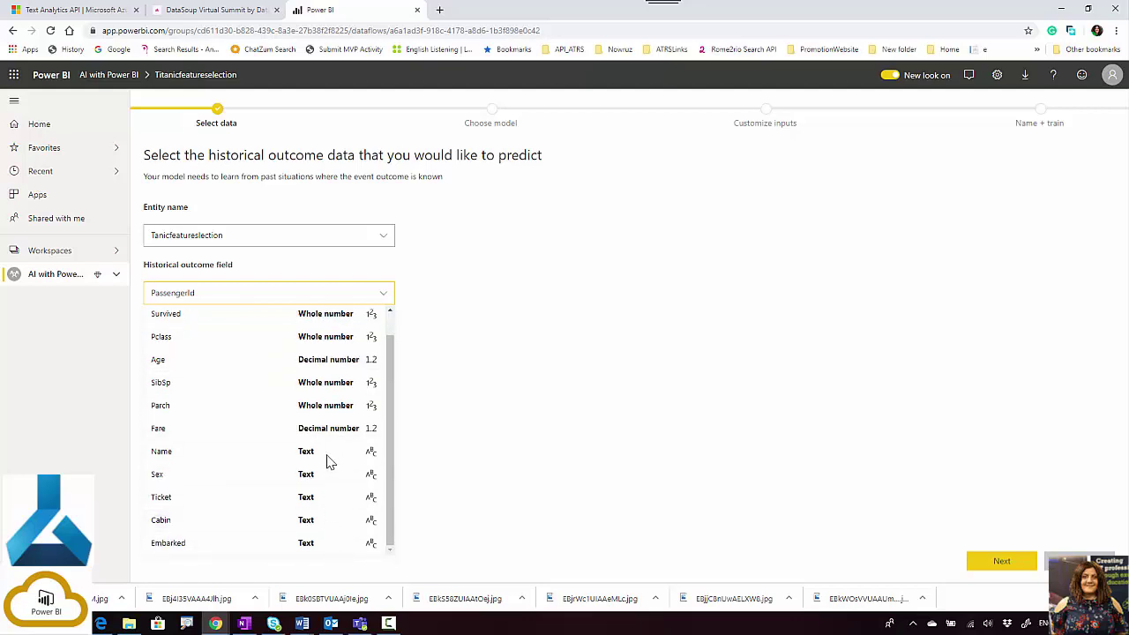
scroll(302, 554, "up", 1)
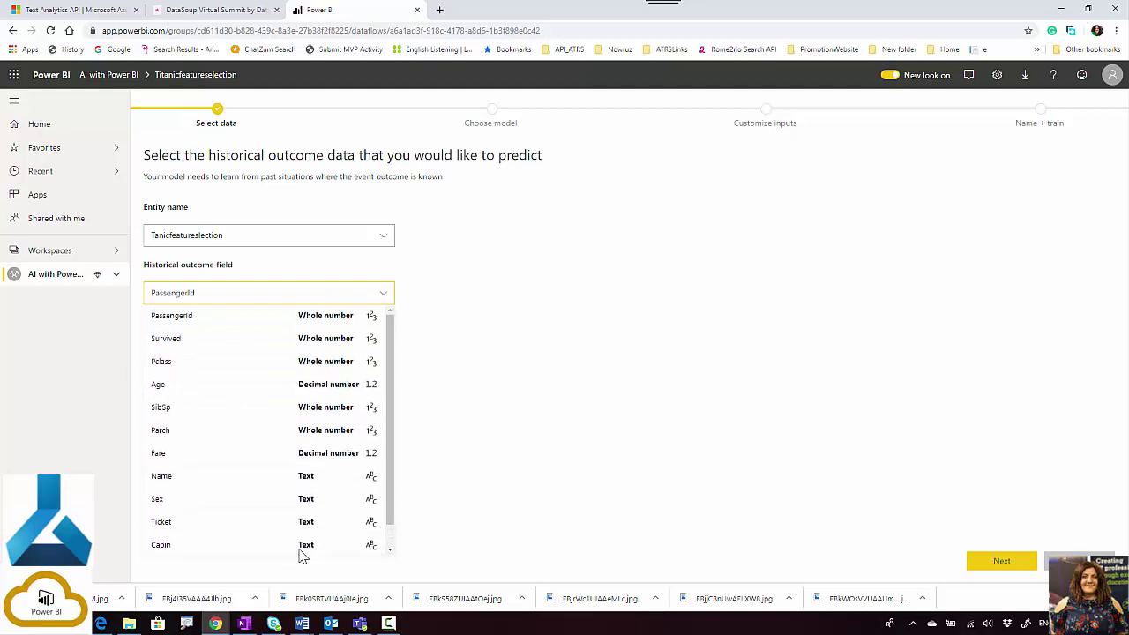
left_click(178, 344)
left_click(987, 566)
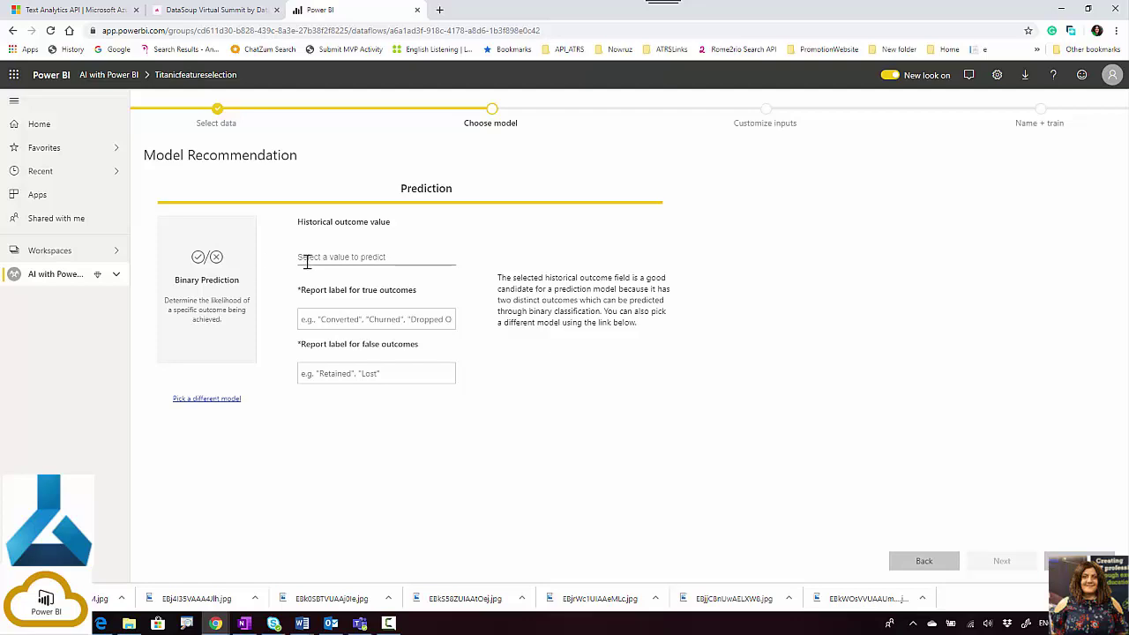
- Replace the recommended Binary Prediction with the General Classification model type
mouse_move(216, 300)
left_click(204, 401)
left_click(547, 325)
left_click(1017, 565)
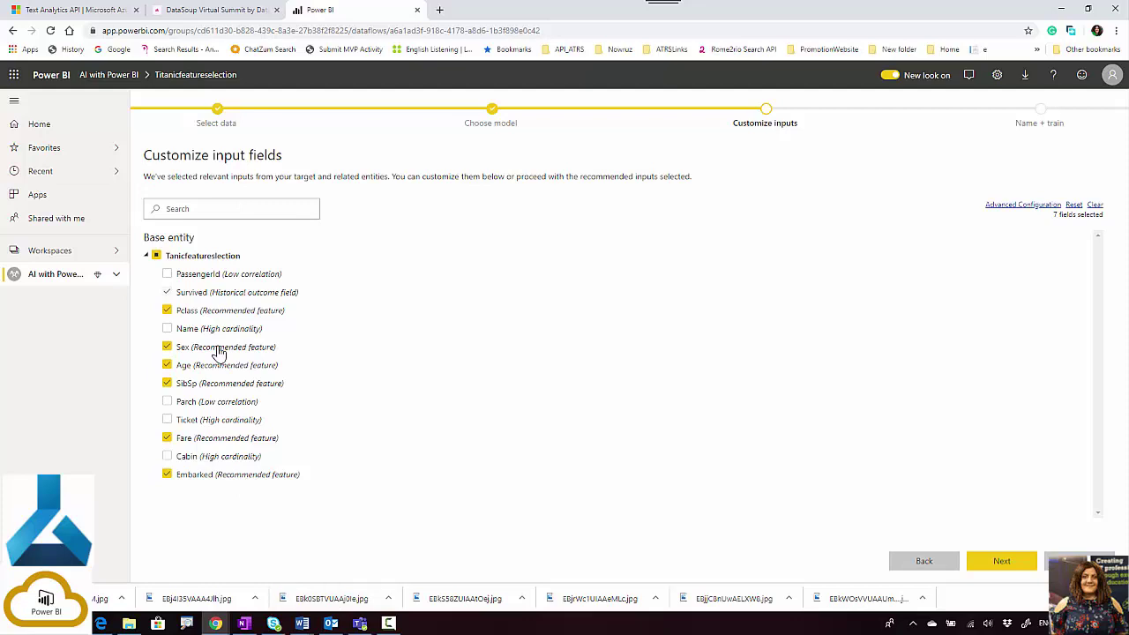
- Exclude SibSp, Fare and Embarked from the inputs, keeping Pclass, Sex and Age
left_click(167, 384)
left_click(167, 438)
left_click(167, 475)
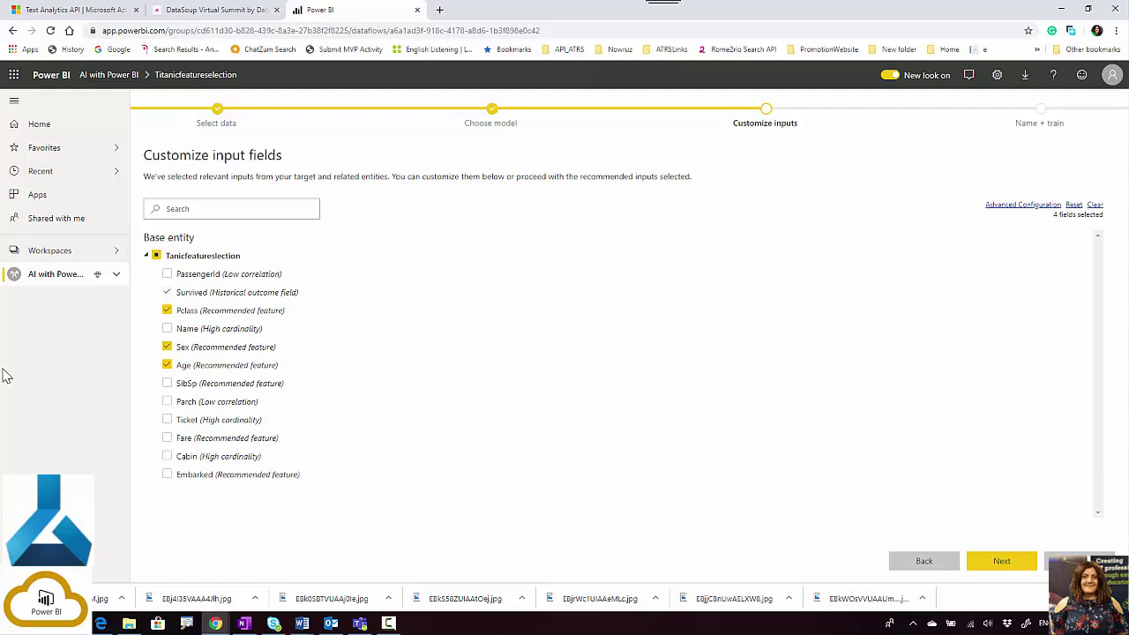
left_click(1004, 205)
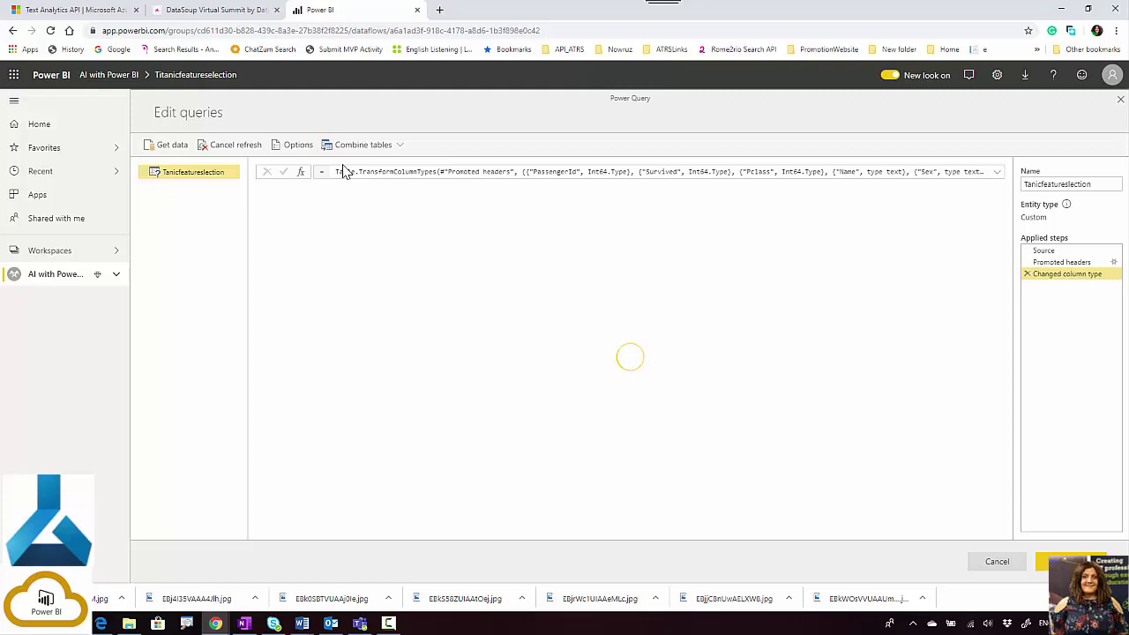
left_click(997, 562)
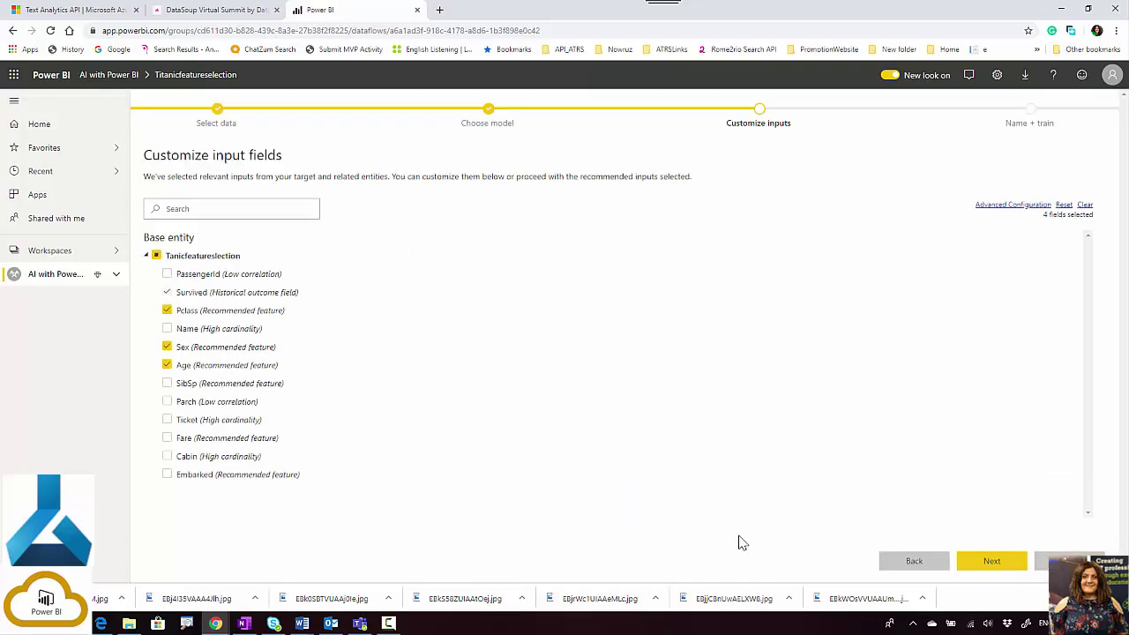
left_click(979, 566)
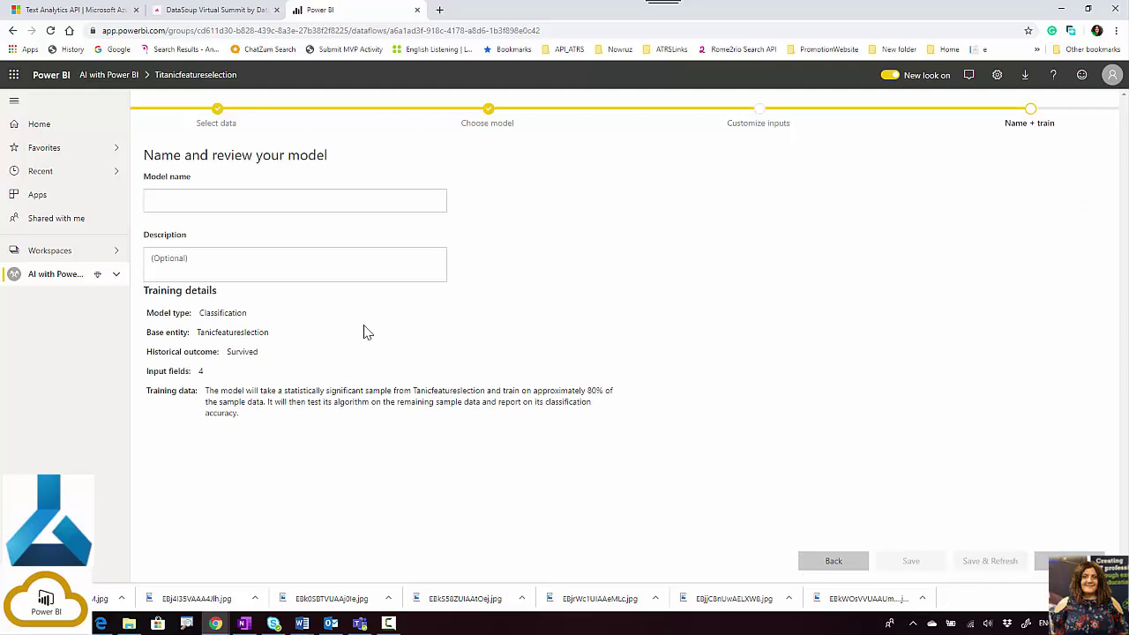
- Name the model titanicfeatureslection and save and refresh it to start training
left_click(191, 199)
type("titanicfeatureslection")
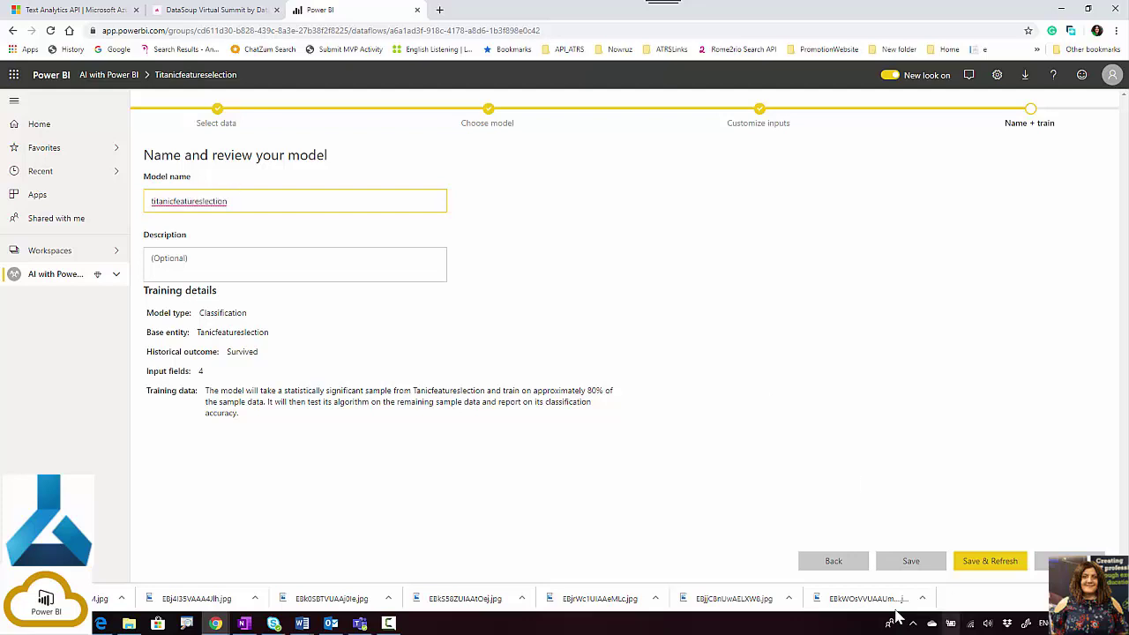
left_click(984, 569)
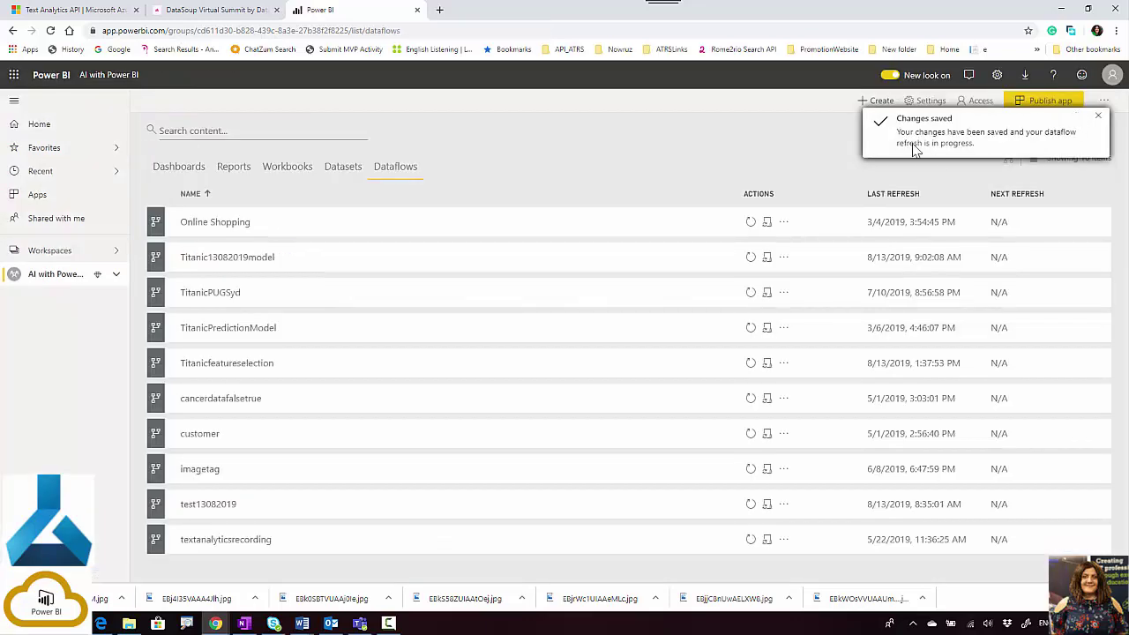
- Open the TitanicDatasoup training report from the Titanic13082019model dataflow's machine learning models
left_click(198, 258)
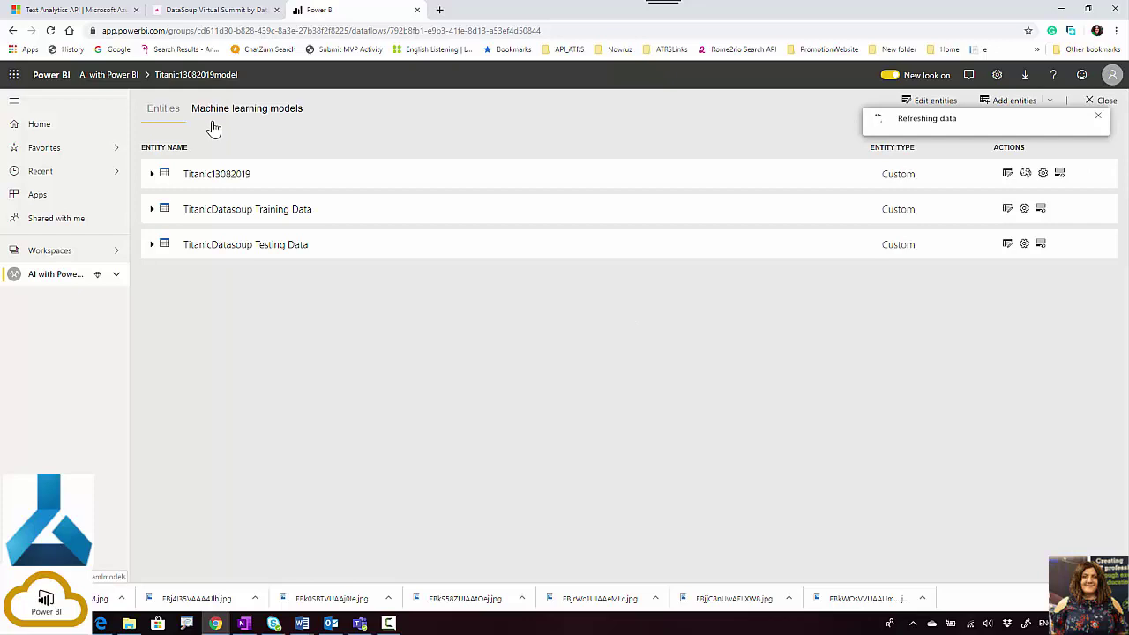
left_click(238, 112)
left_click(876, 177)
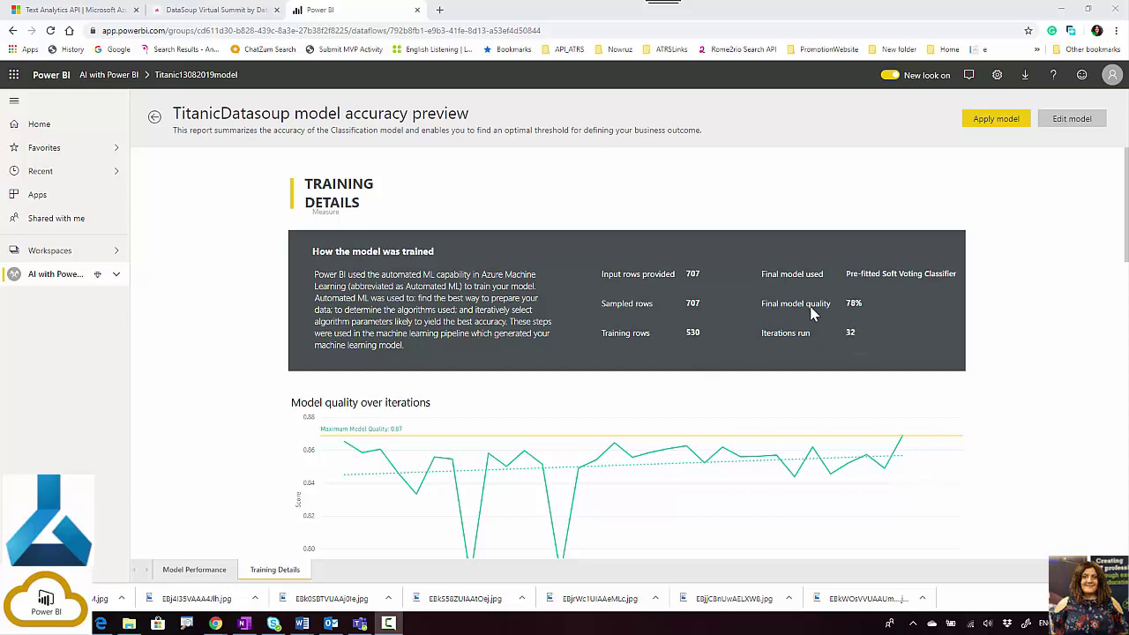
scroll(529, 490, "down", 1)
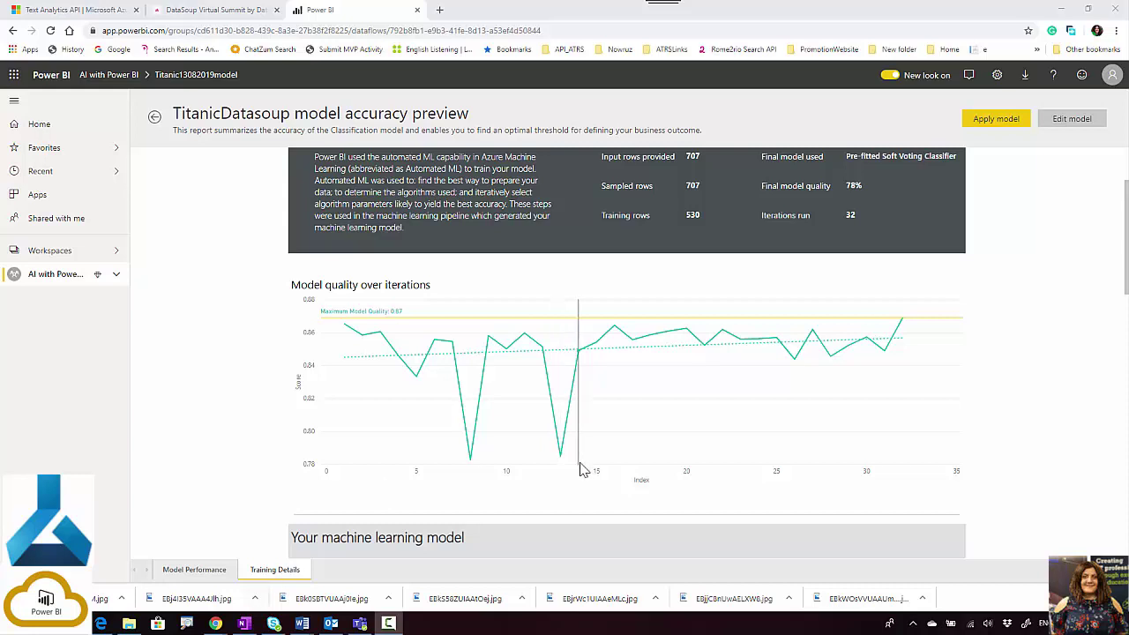
scroll(582, 468, "down", 1)
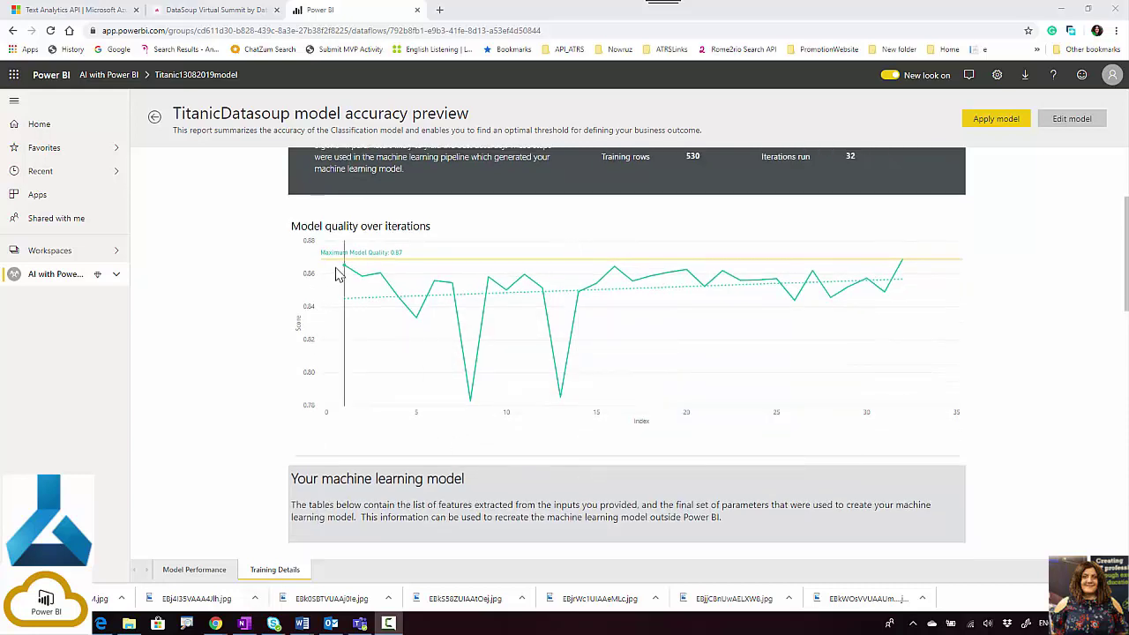
mouse_move(338, 273)
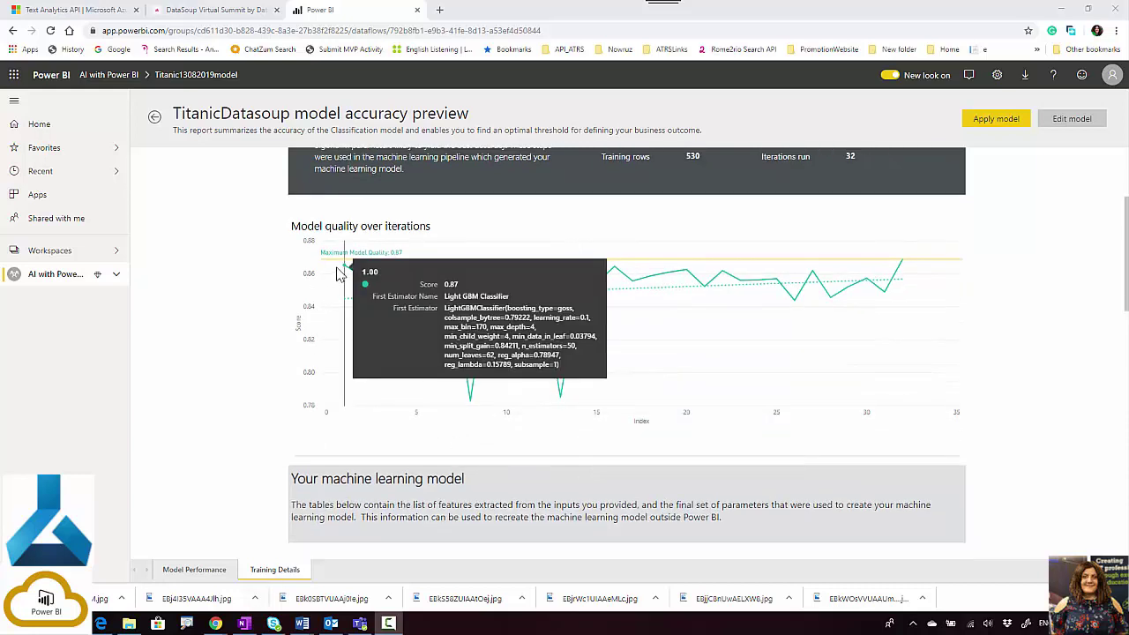
scroll(397, 449, "down", 3)
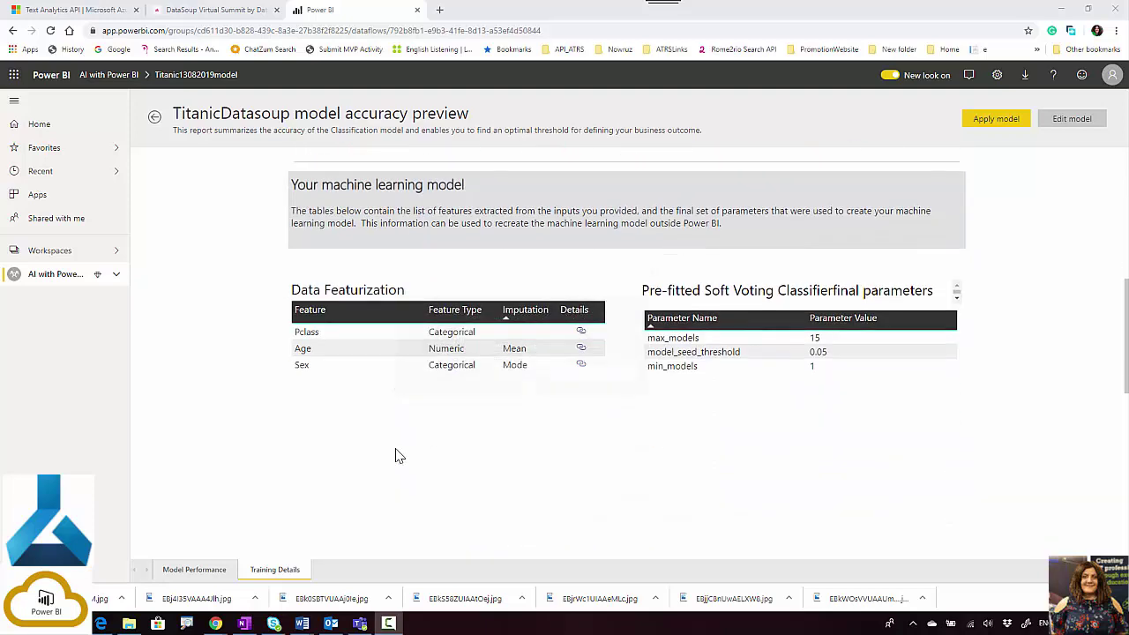
scroll(396, 449, "up", 2)
scroll(396, 465, "up", 2)
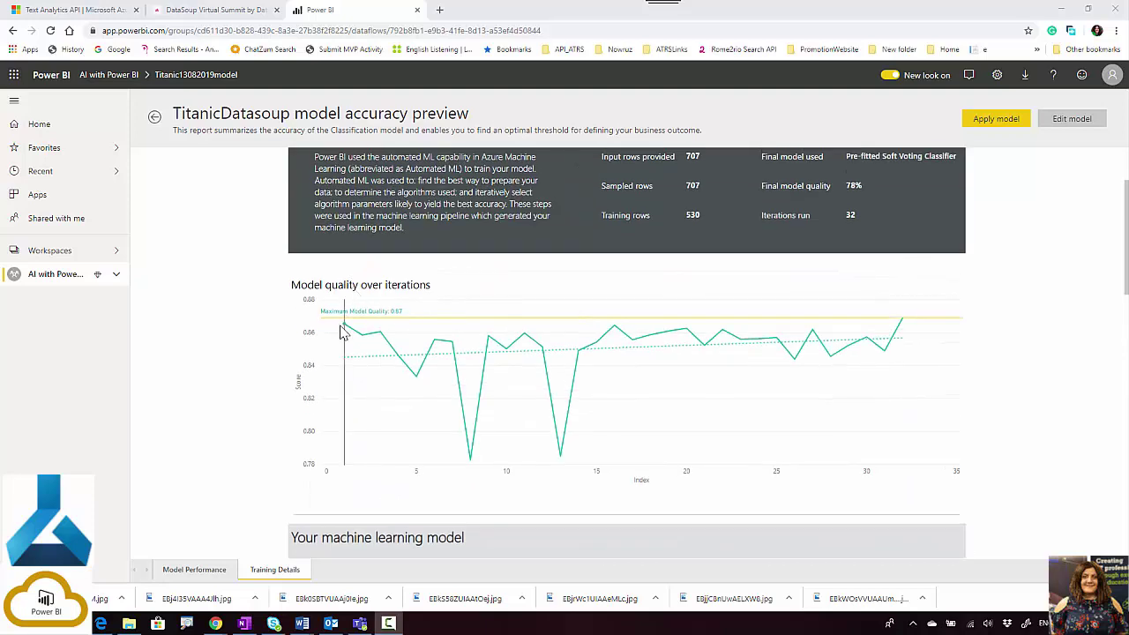
mouse_move(343, 331)
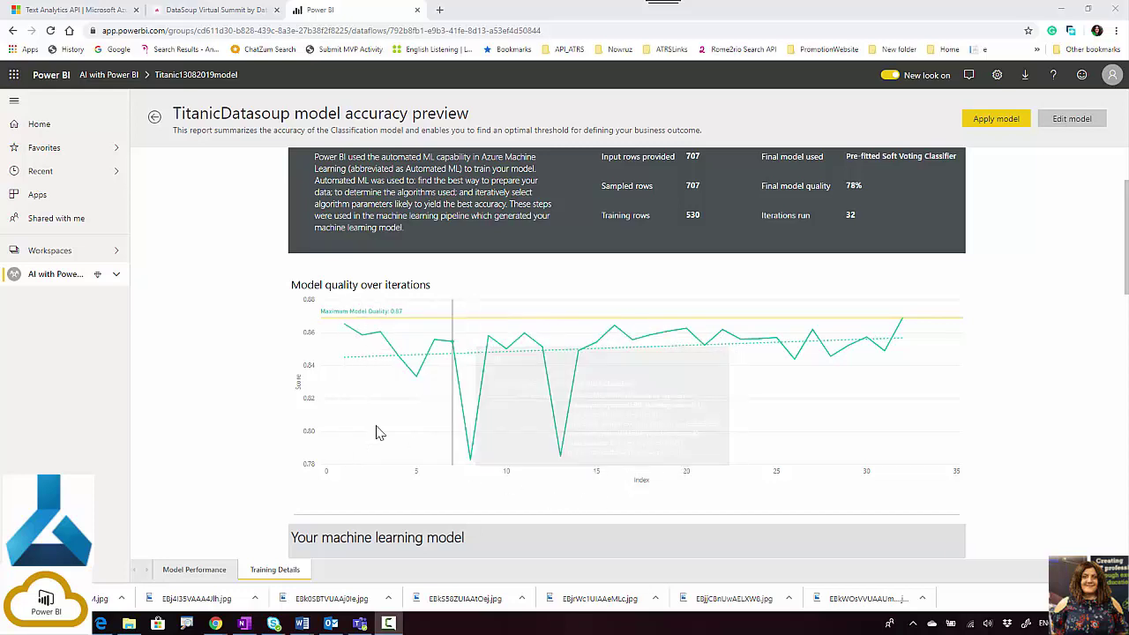
mouse_move(472, 466)
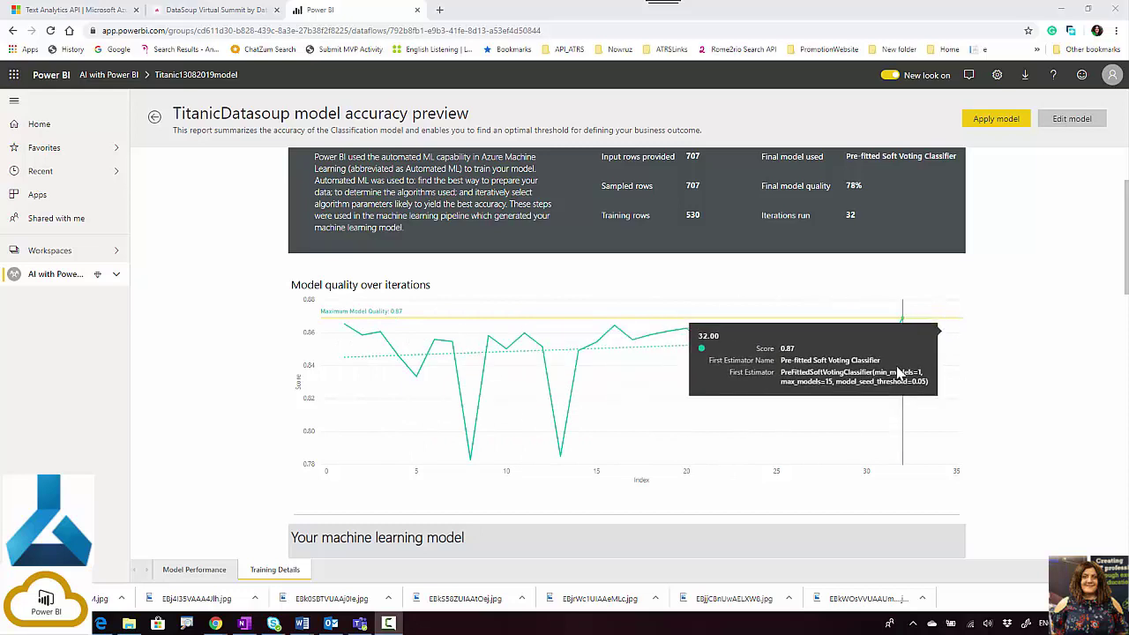
scroll(502, 497, "down", 3)
scroll(504, 501, "down", 2)
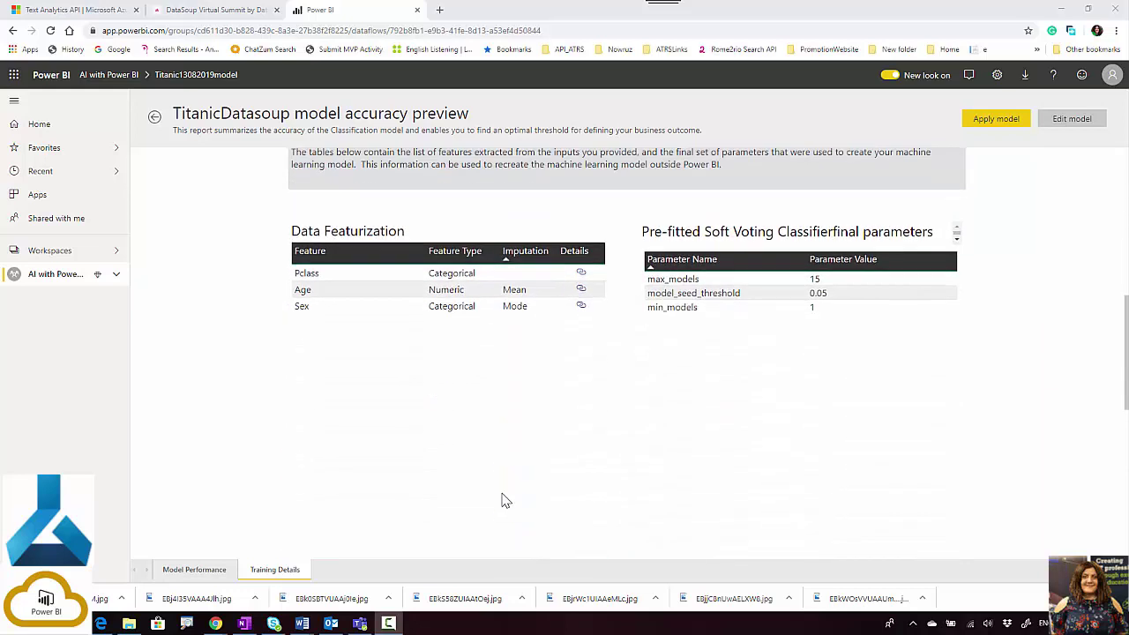
scroll(502, 500, "up", 1)
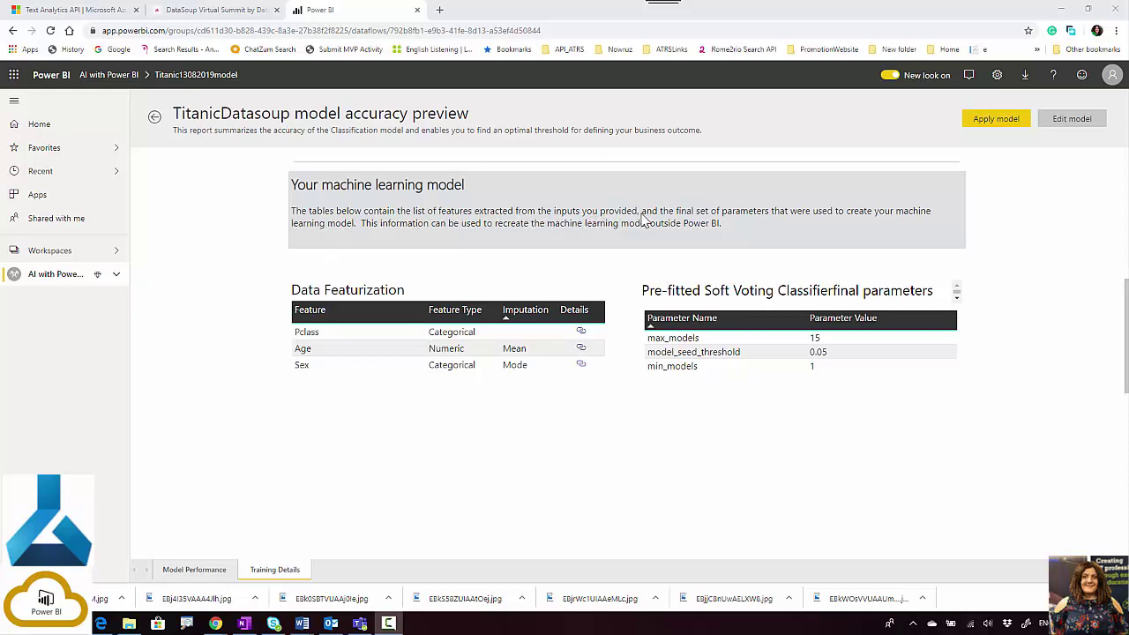
- Open the Model Performance page and inspect the predicted classification results, with class 1 at 75% correct
left_click(197, 572)
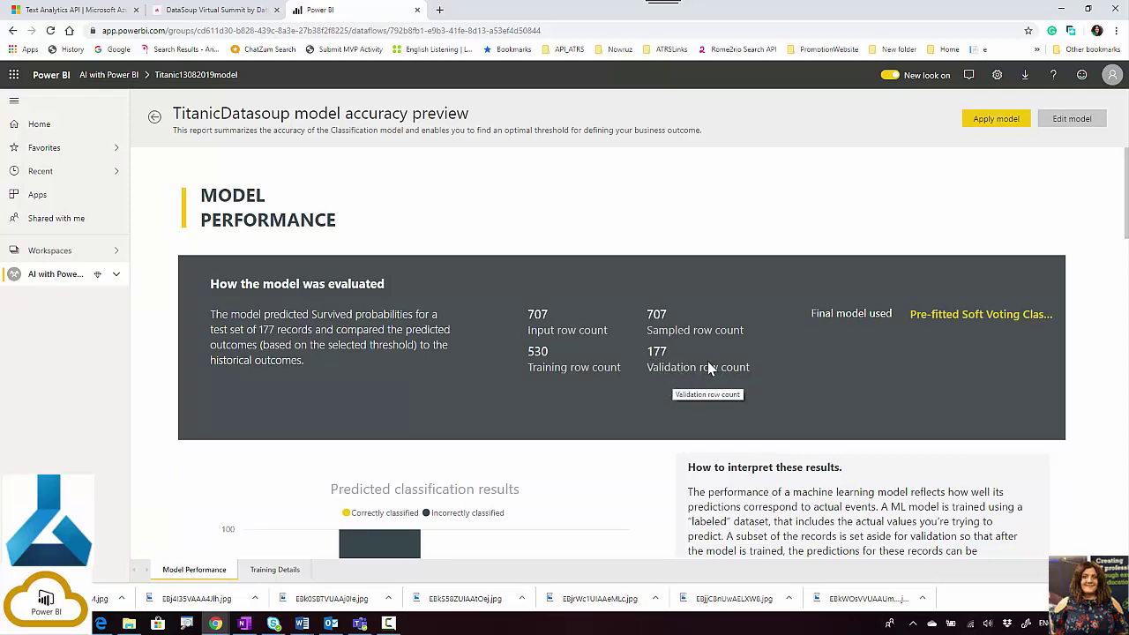
scroll(556, 463, "down", 1)
scroll(556, 462, "down", 1)
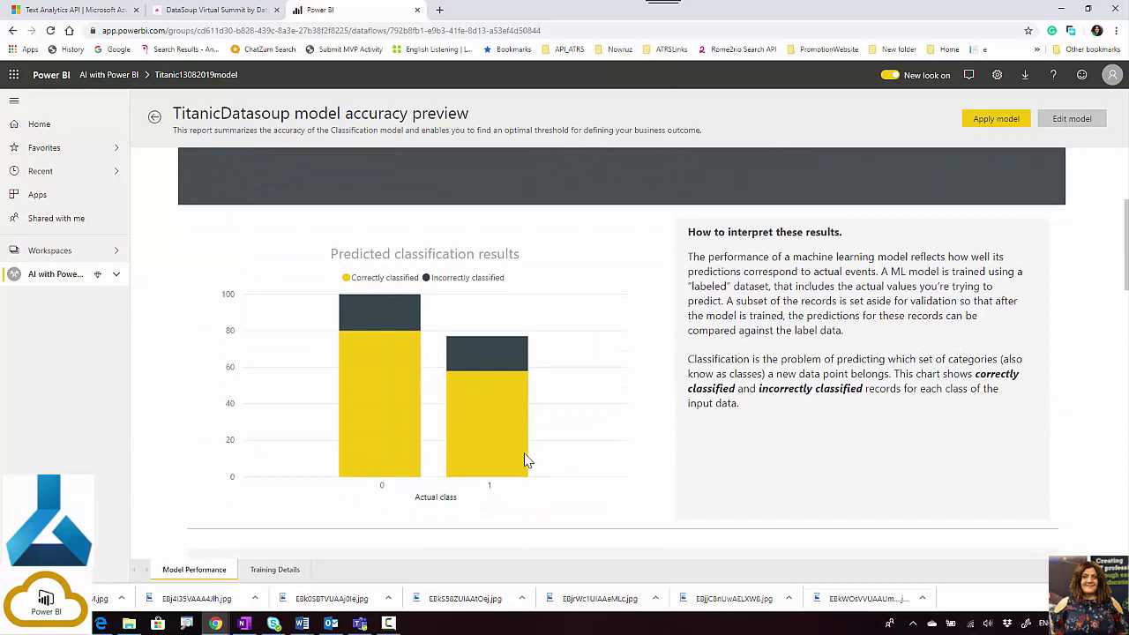
mouse_move(383, 347)
mouse_move(389, 447)
mouse_move(391, 425)
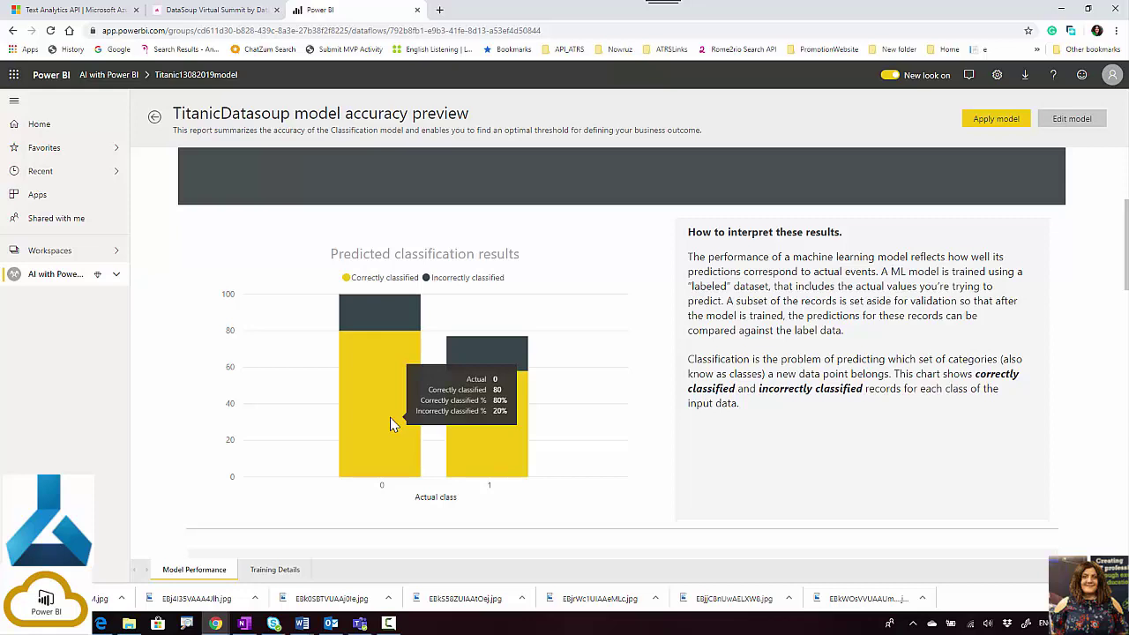
mouse_move(376, 320)
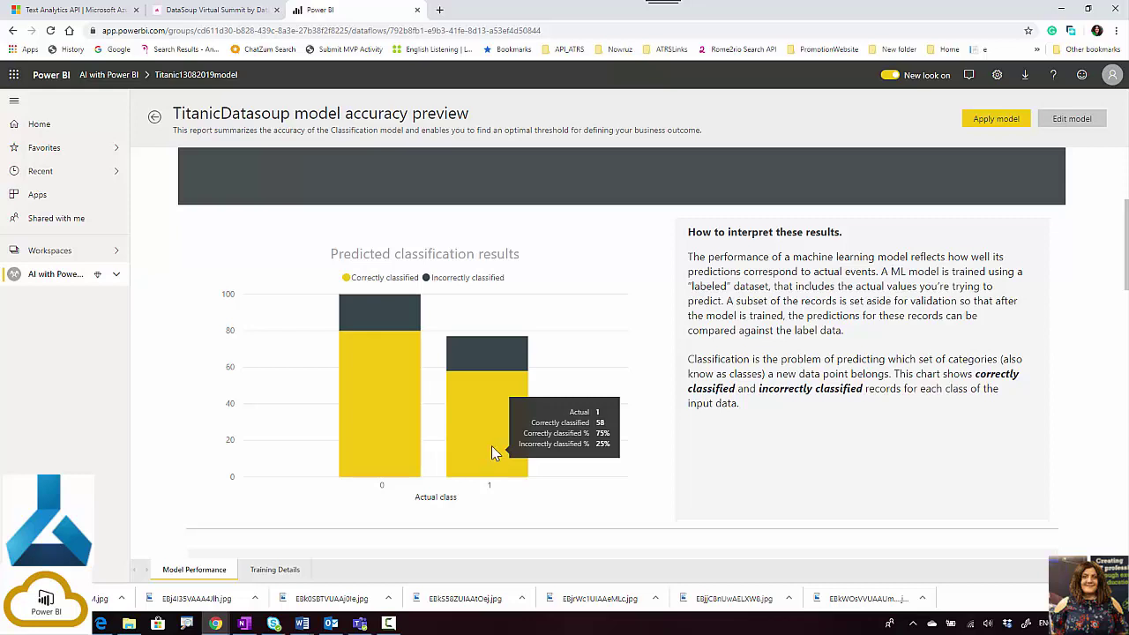
scroll(616, 497, "down", 3)
scroll(616, 495, "down", 2)
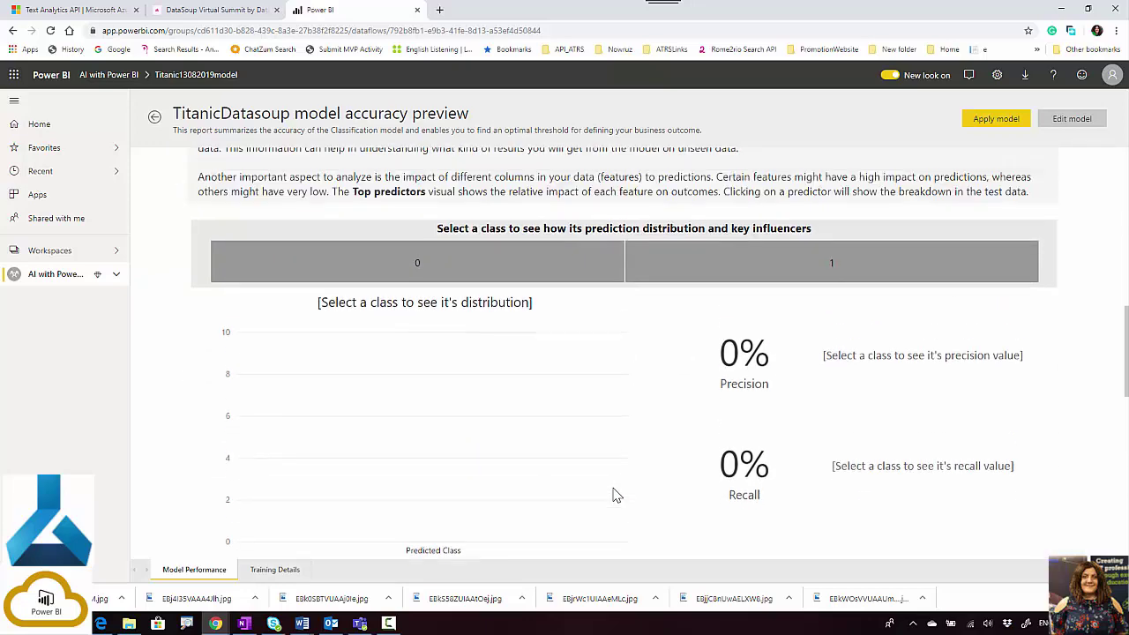
scroll(534, 432, "up", 1)
- Select class 0 and review its 81% precision, 80% recall and Age as top influencer
left_click(527, 322)
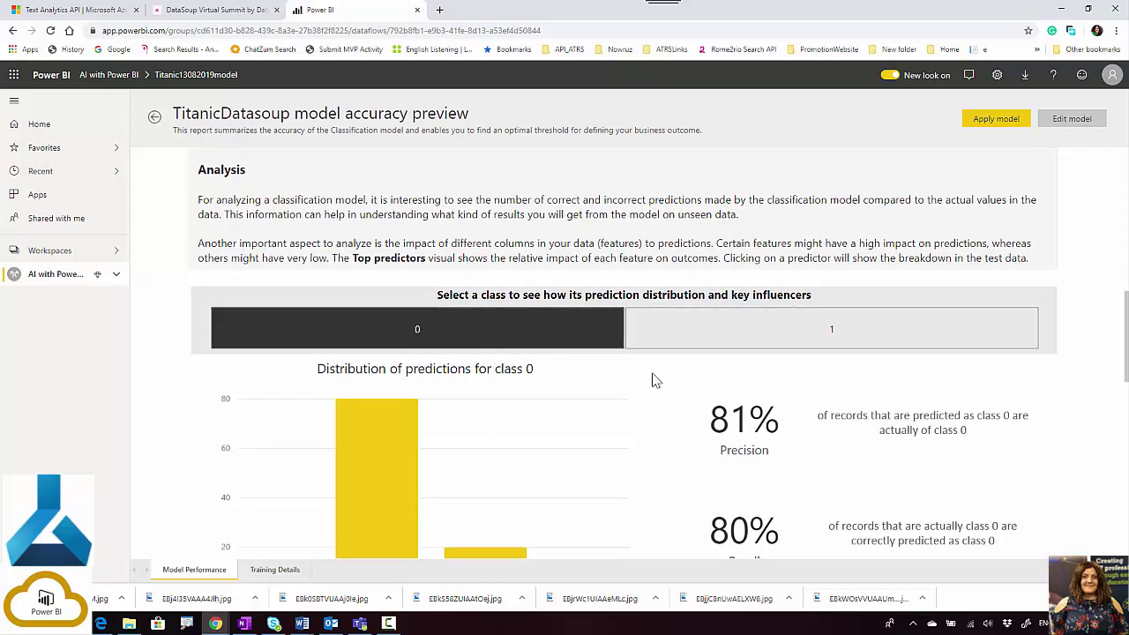
scroll(653, 450, "down", 1)
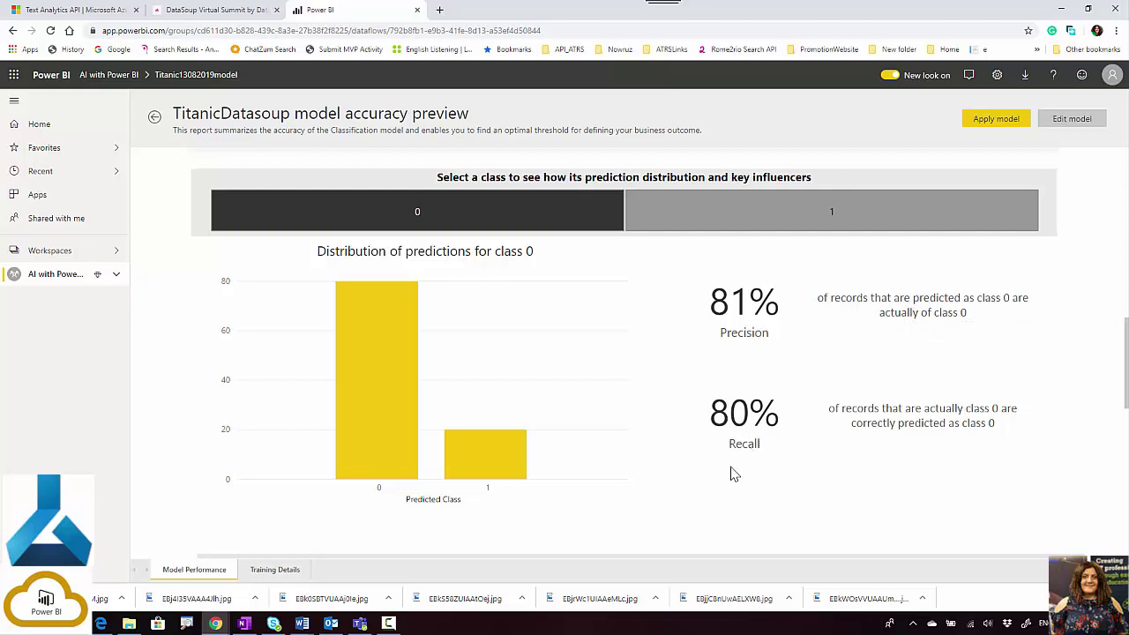
scroll(422, 538, "down", 3)
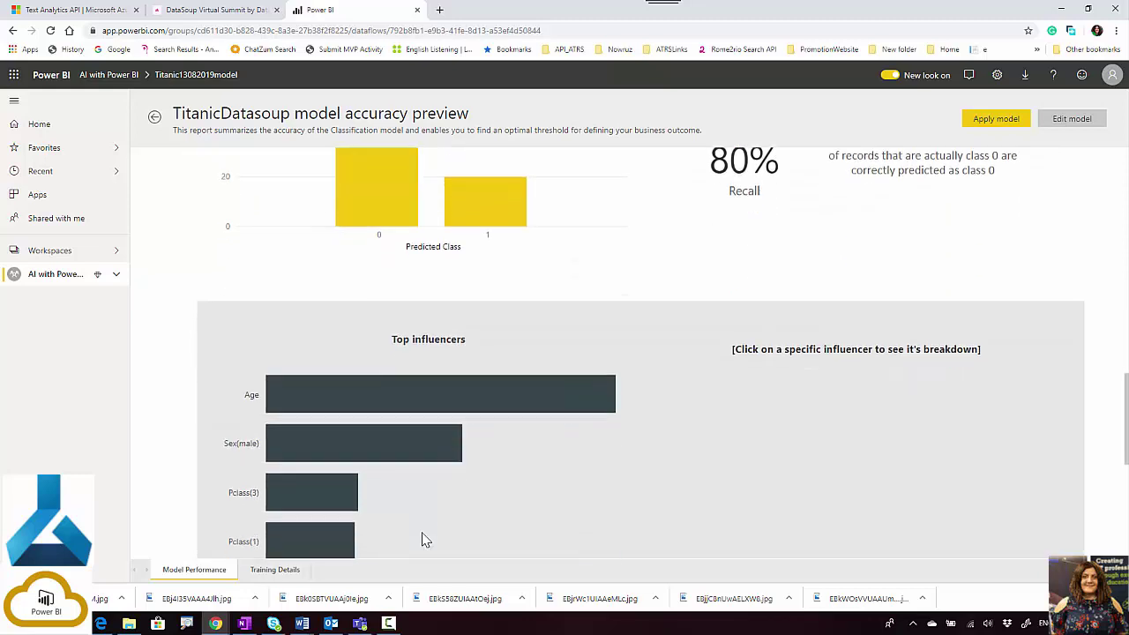
scroll(423, 538, "down", 2)
mouse_move(366, 229)
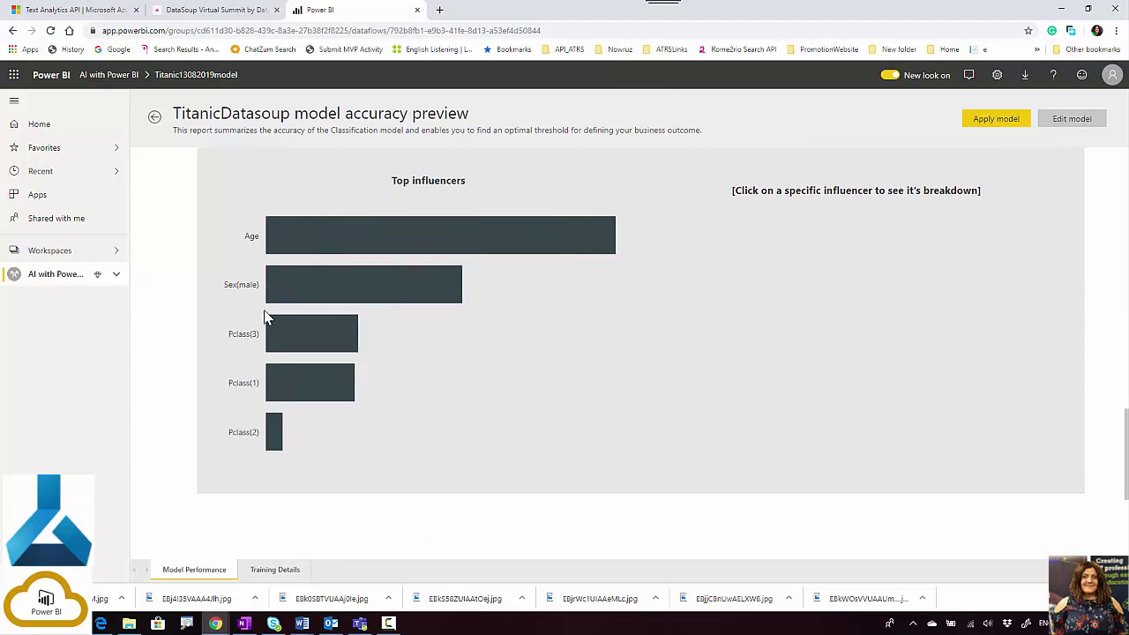
scroll(533, 407, "up", 2)
scroll(534, 420, "up", 5)
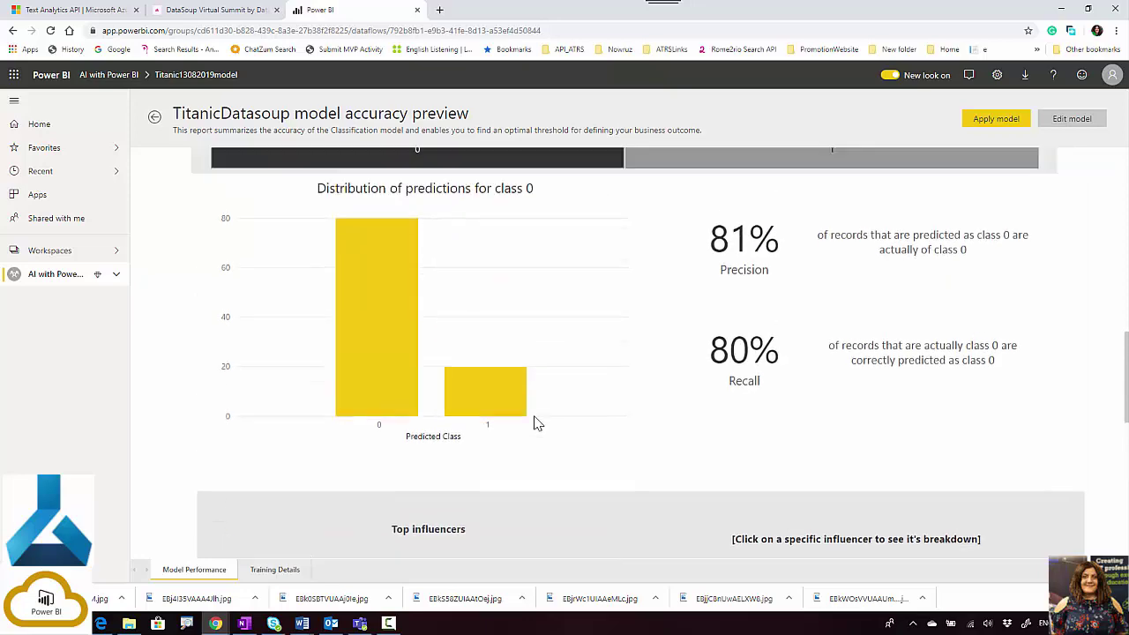
- Switch the breakdown to class 1 and check its 74% precision and 75% recall
left_click(744, 393)
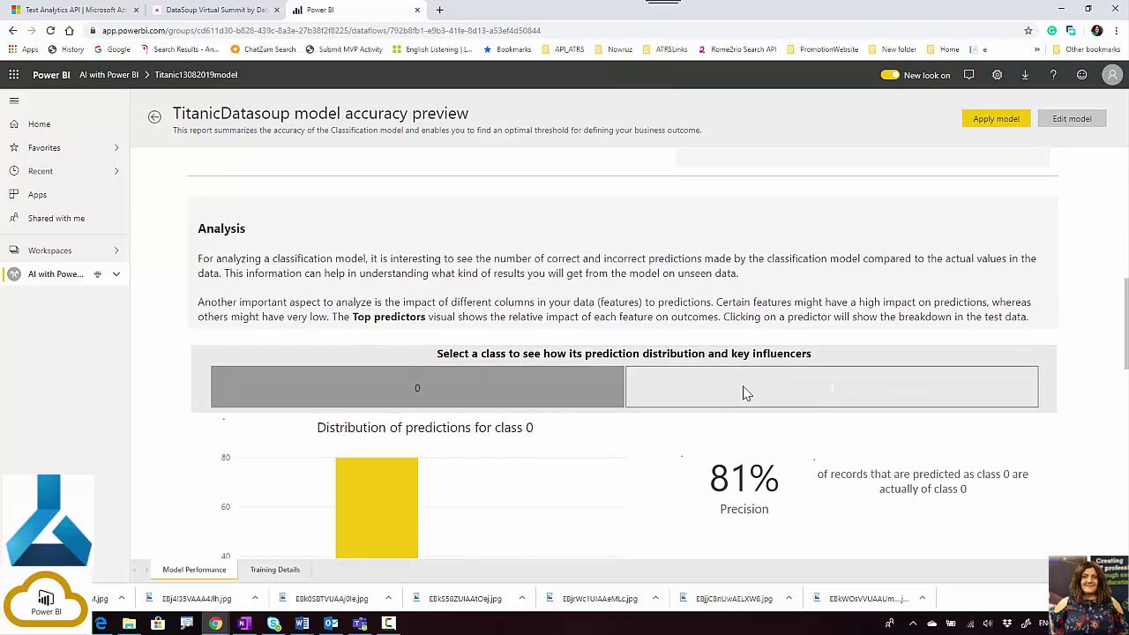
scroll(542, 504, "down", 5)
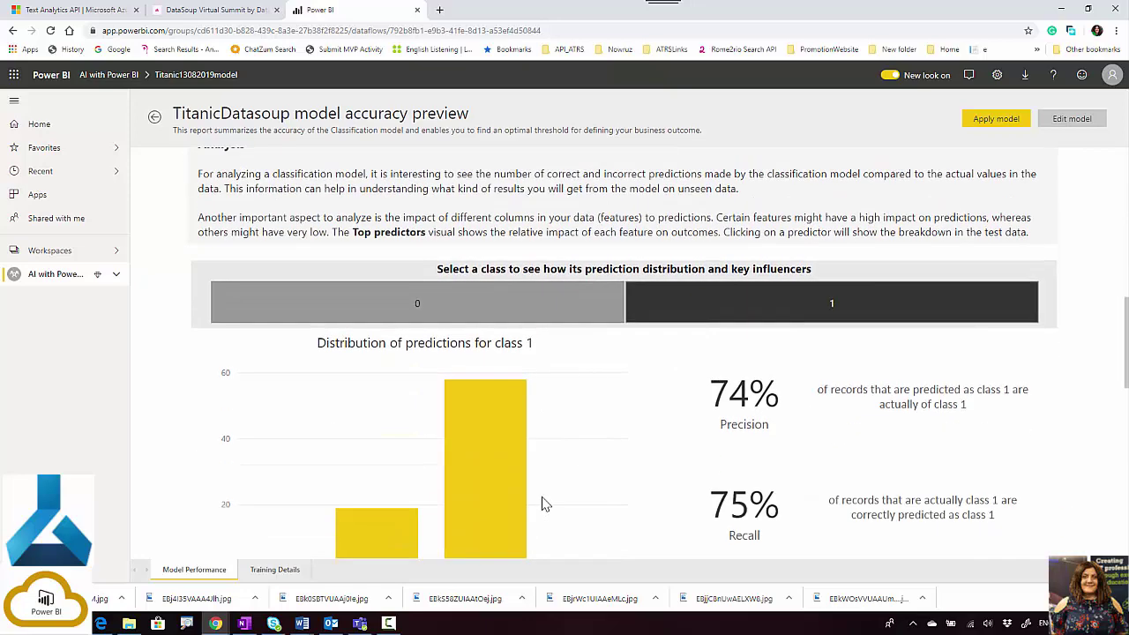
scroll(443, 491, "down", 2)
scroll(368, 418, "up", 3)
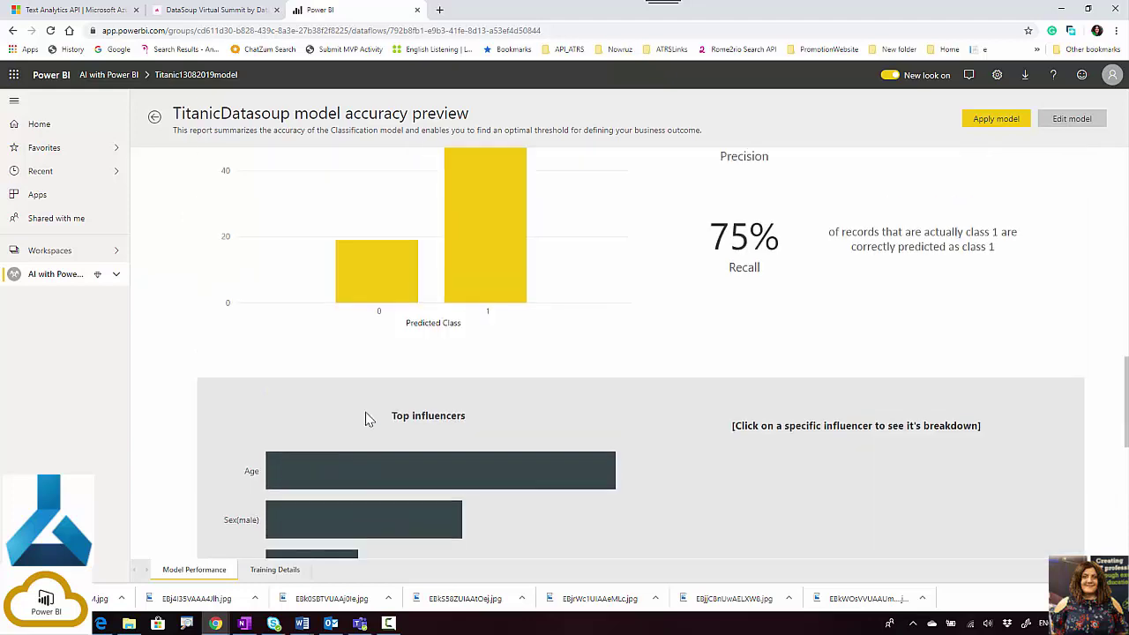
scroll(368, 419, "up", 3)
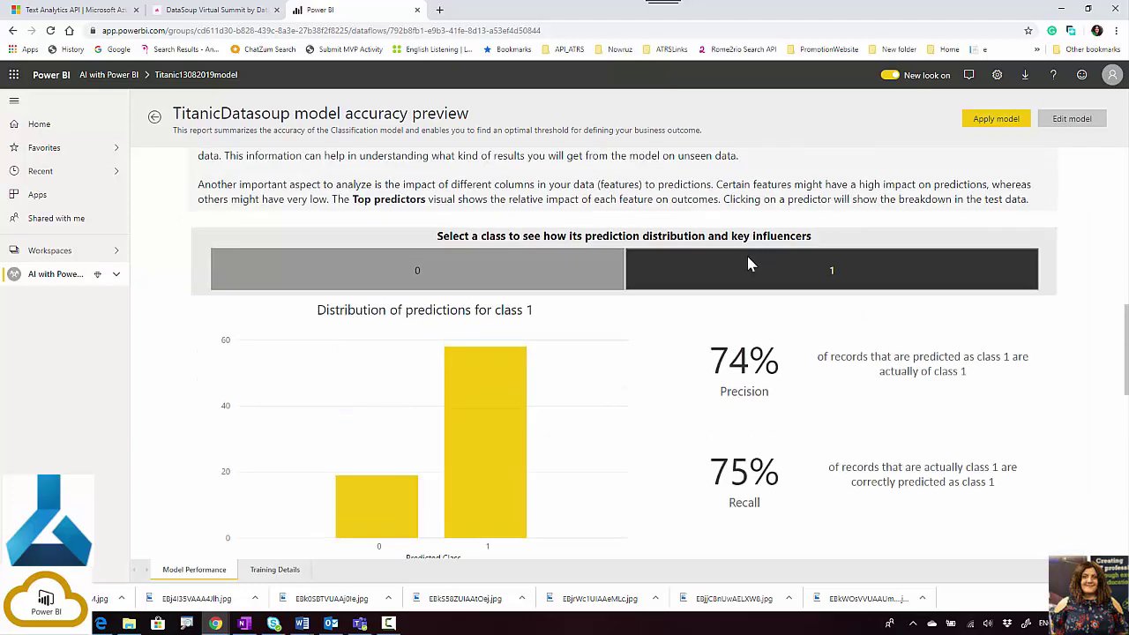
scroll(609, 470, "down", 1)
scroll(607, 470, "down", 3)
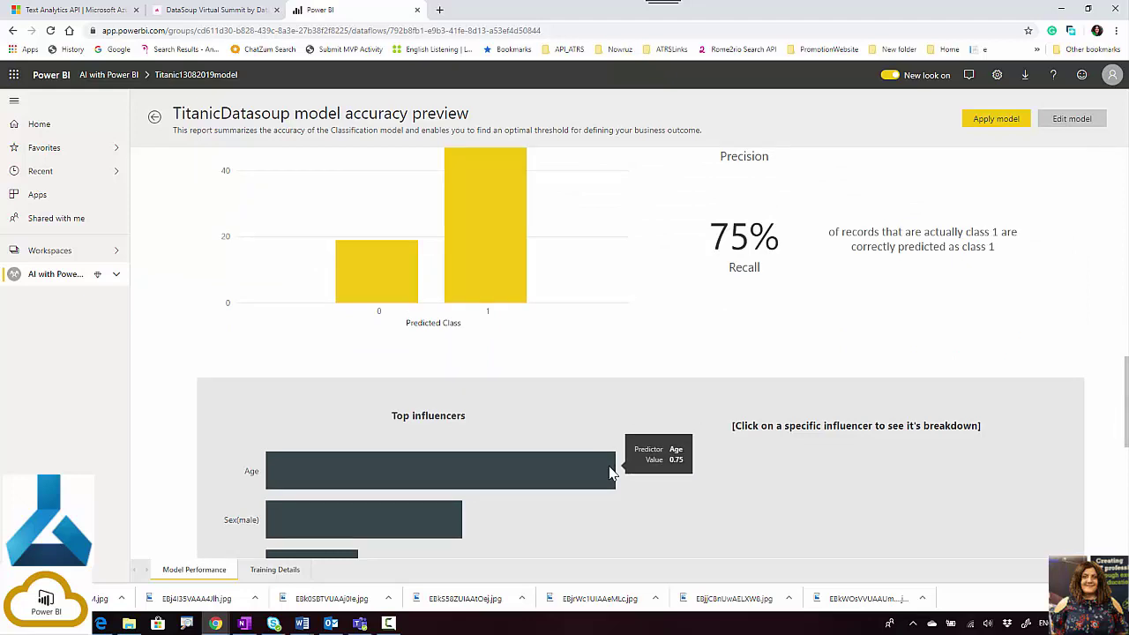
- Review class 1 Top influencers, Age (0.75) ahead of Sex(male) (0.42), then return to the top
scroll(608, 472, "up", 3)
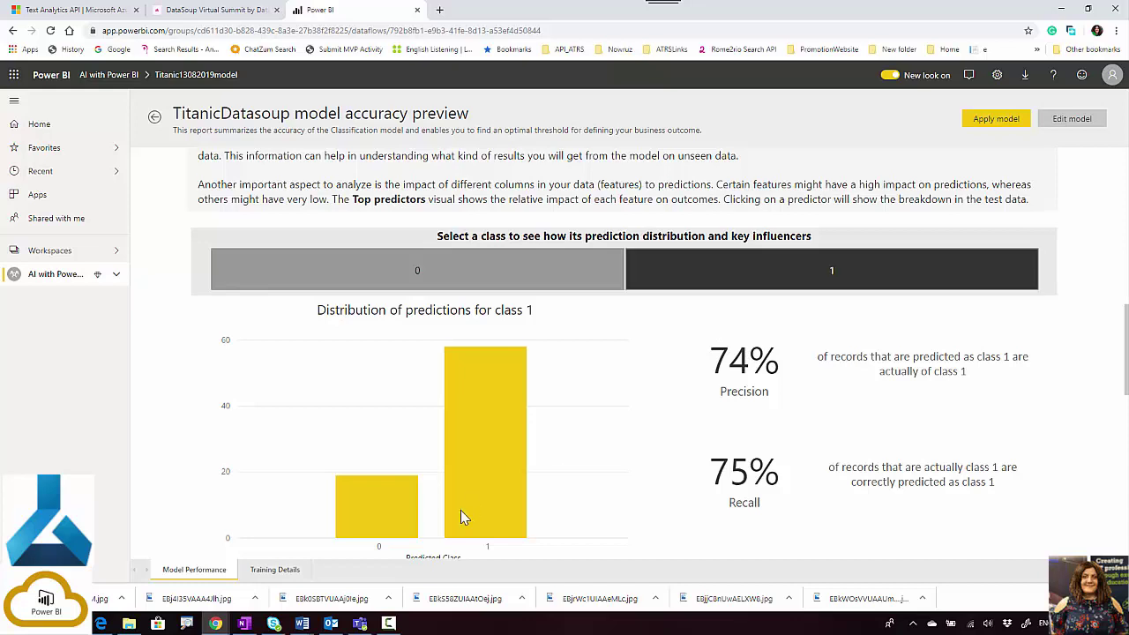
scroll(465, 518, "down", 1)
scroll(638, 495, "down", 3)
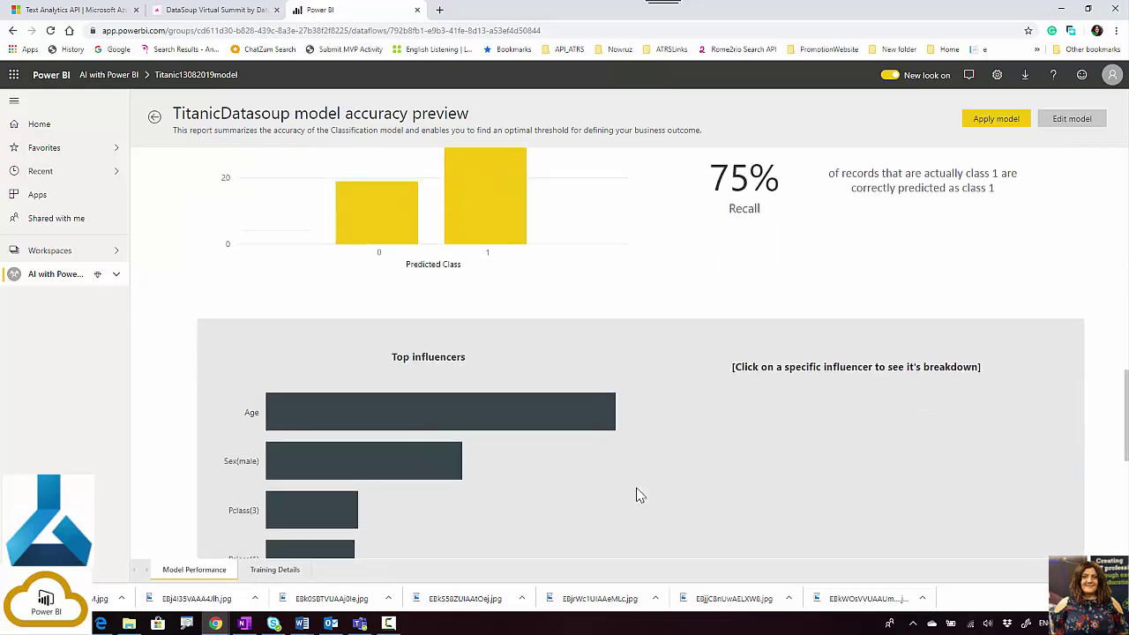
scroll(554, 450, "down", 3)
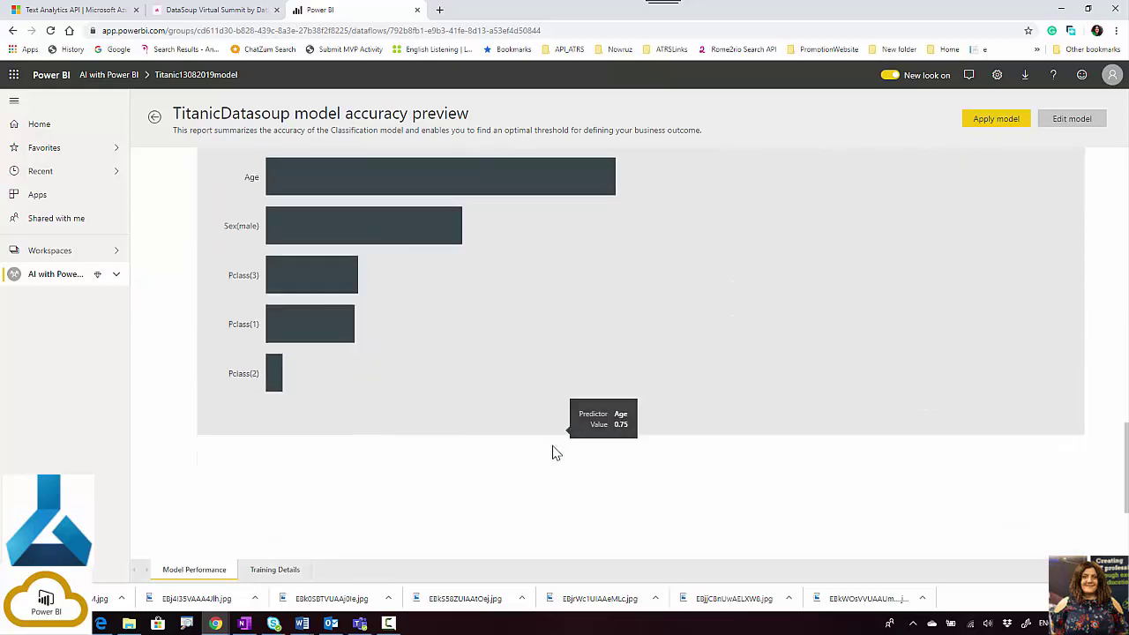
scroll(360, 404, "up", 2)
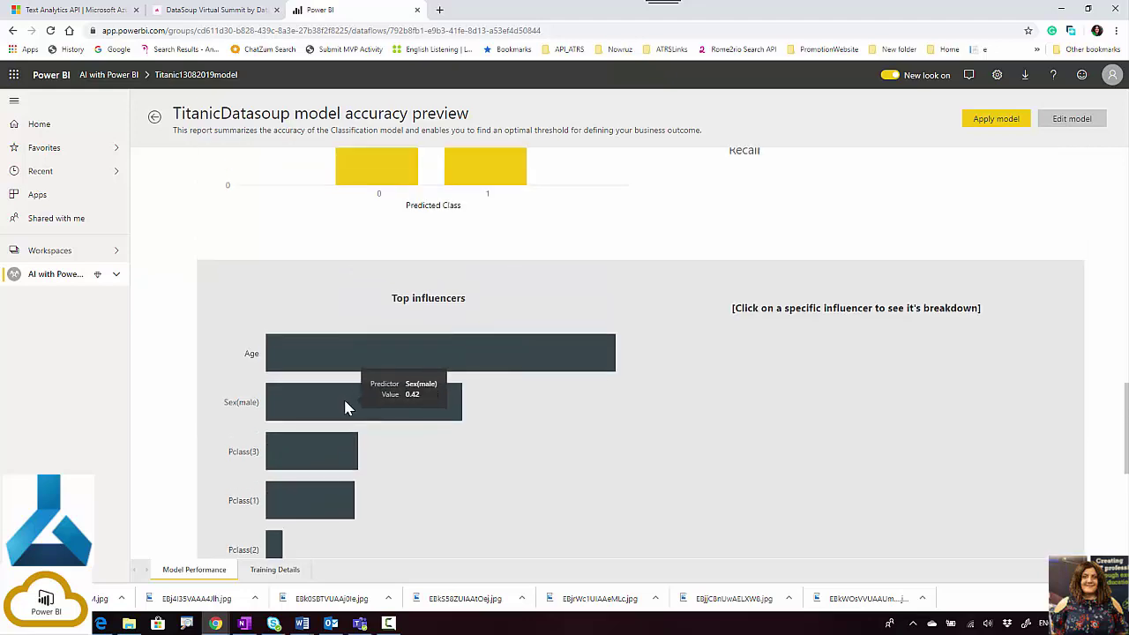
scroll(347, 408, "up", 5)
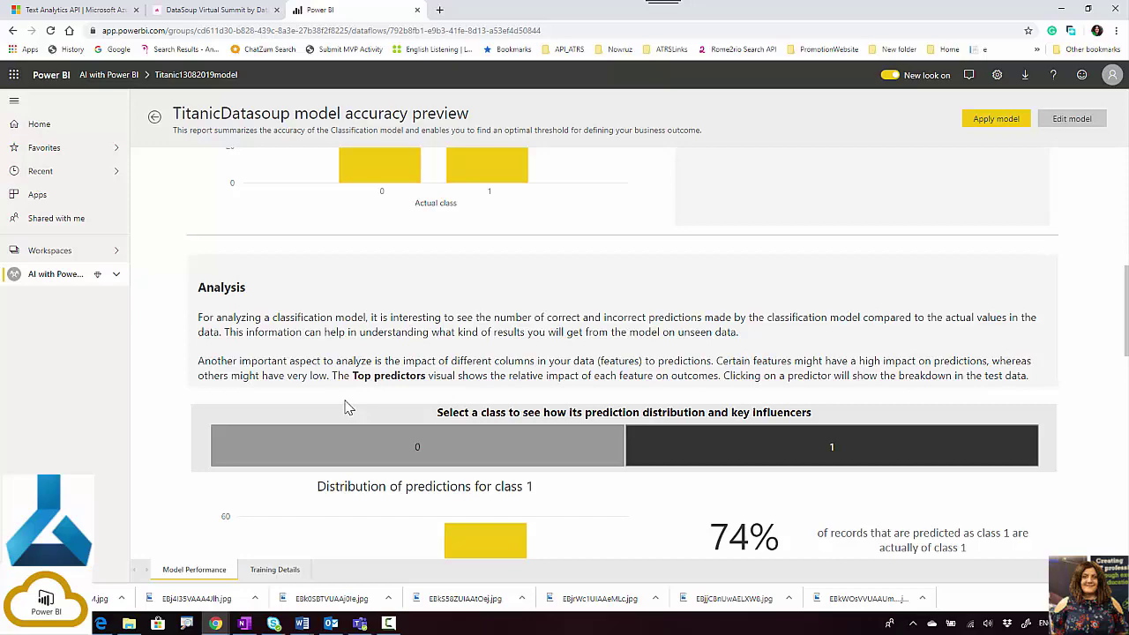
scroll(347, 408, "up", 8)
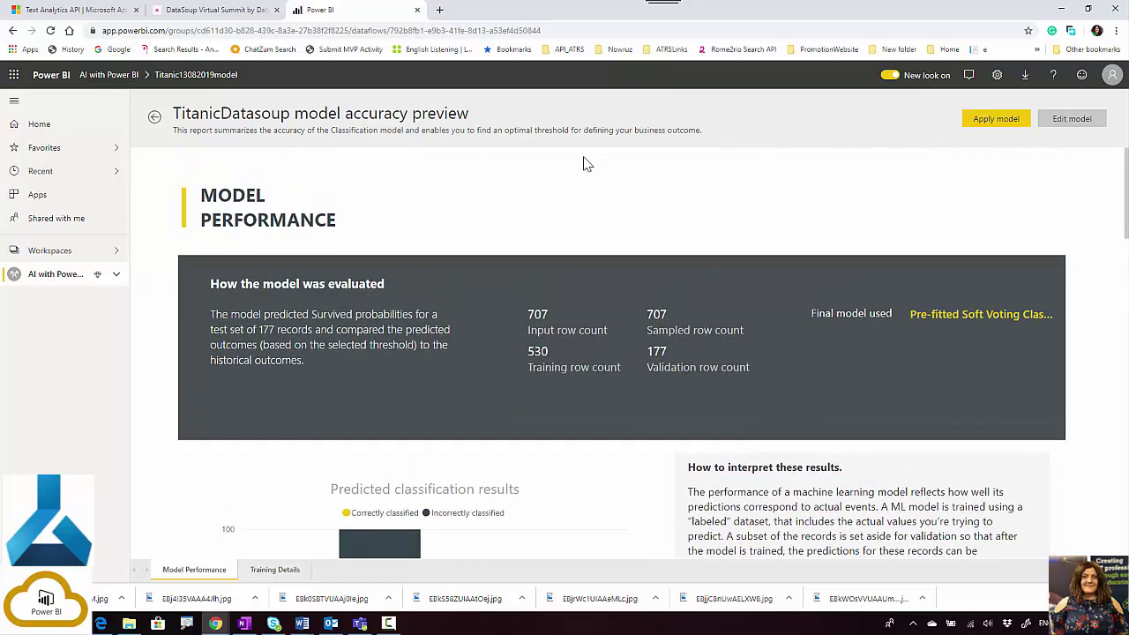